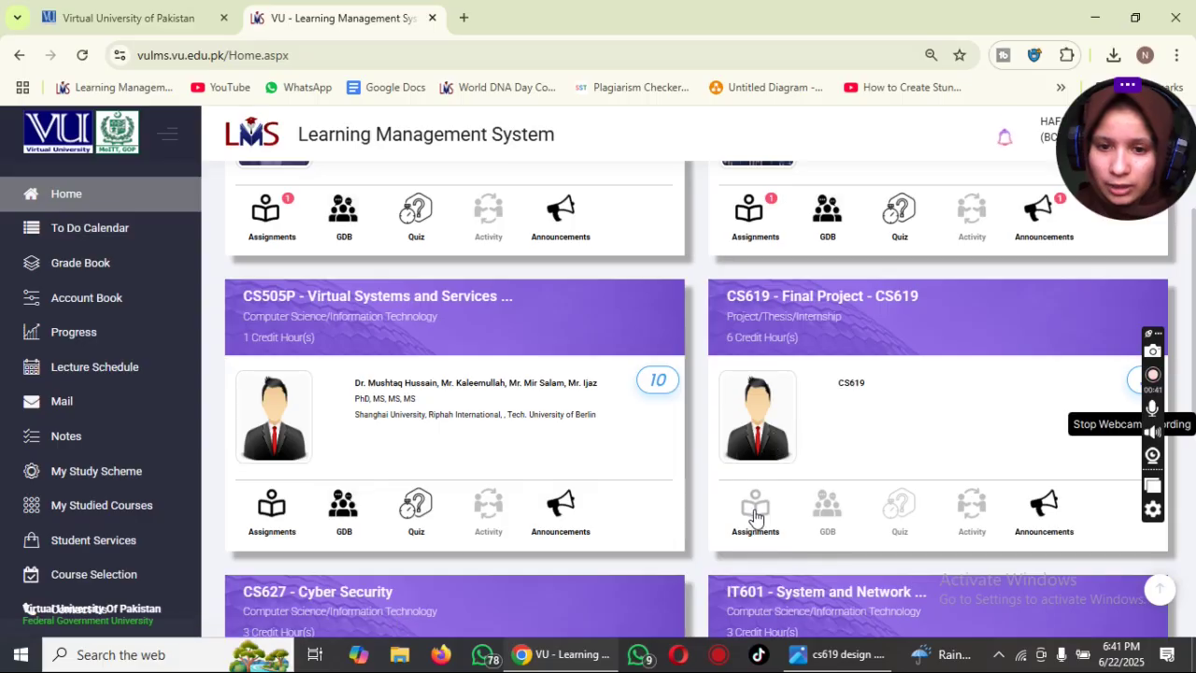
Go to the CS619 Final Project assignments and open the downloaded design document template Spring 2025_CS619_10922_2 in Word.
click(754, 511)
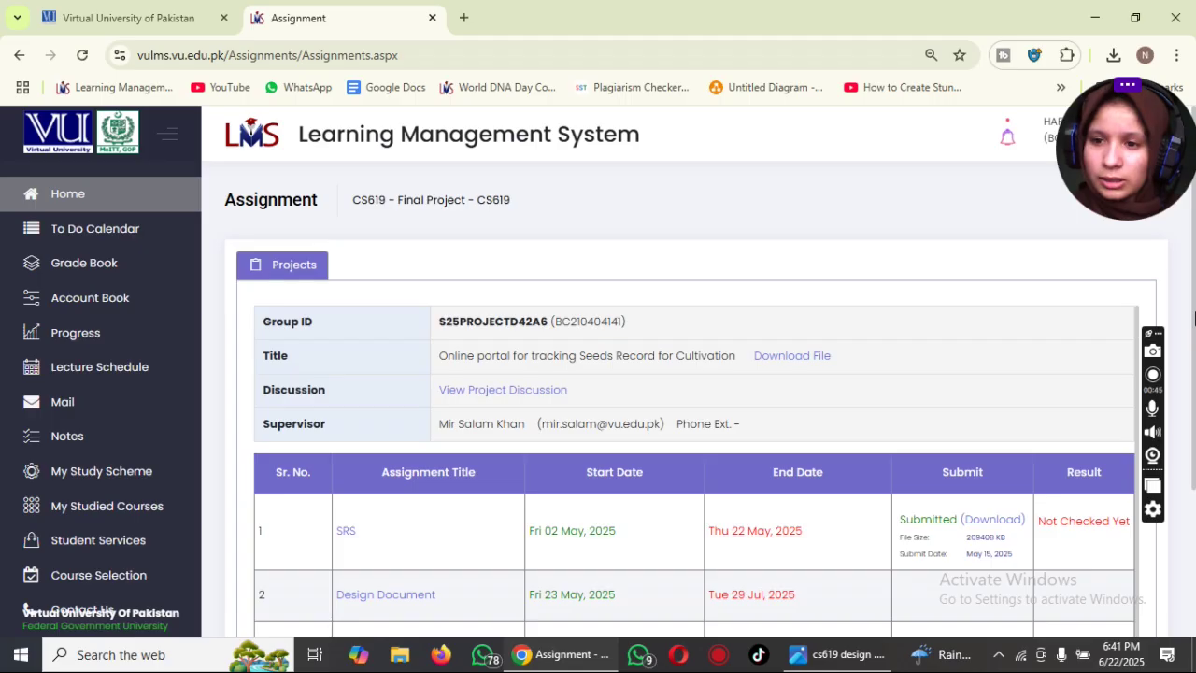
drag(1194, 319, 1194, 465)
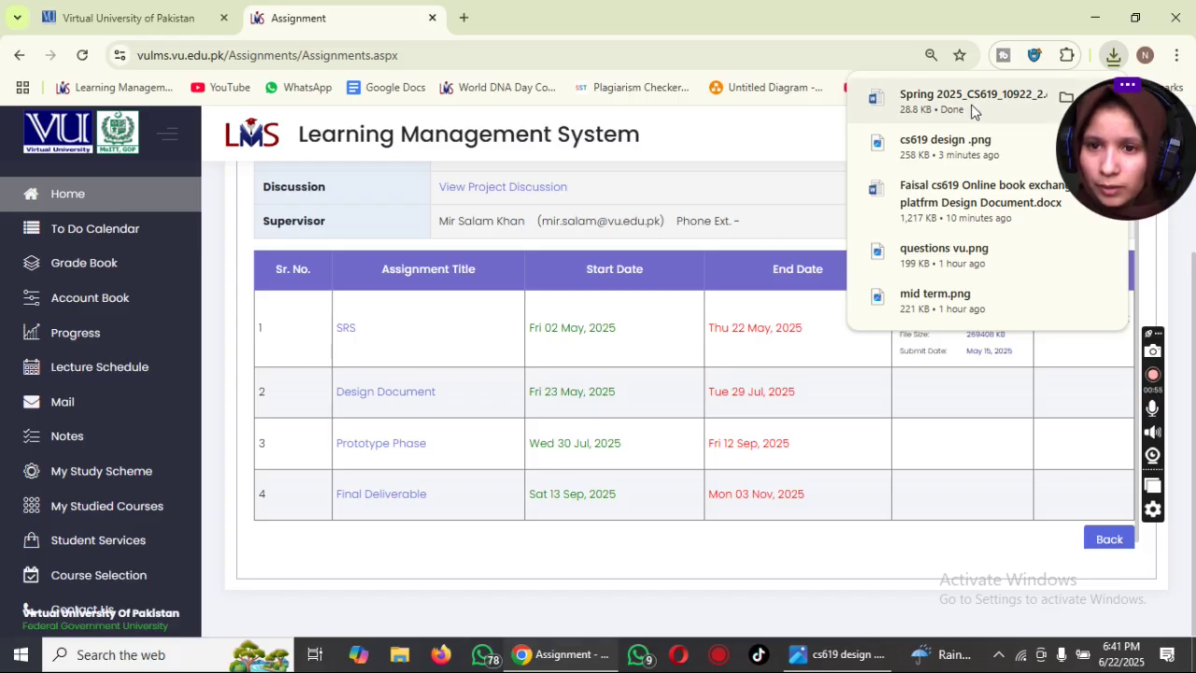
click(972, 104)
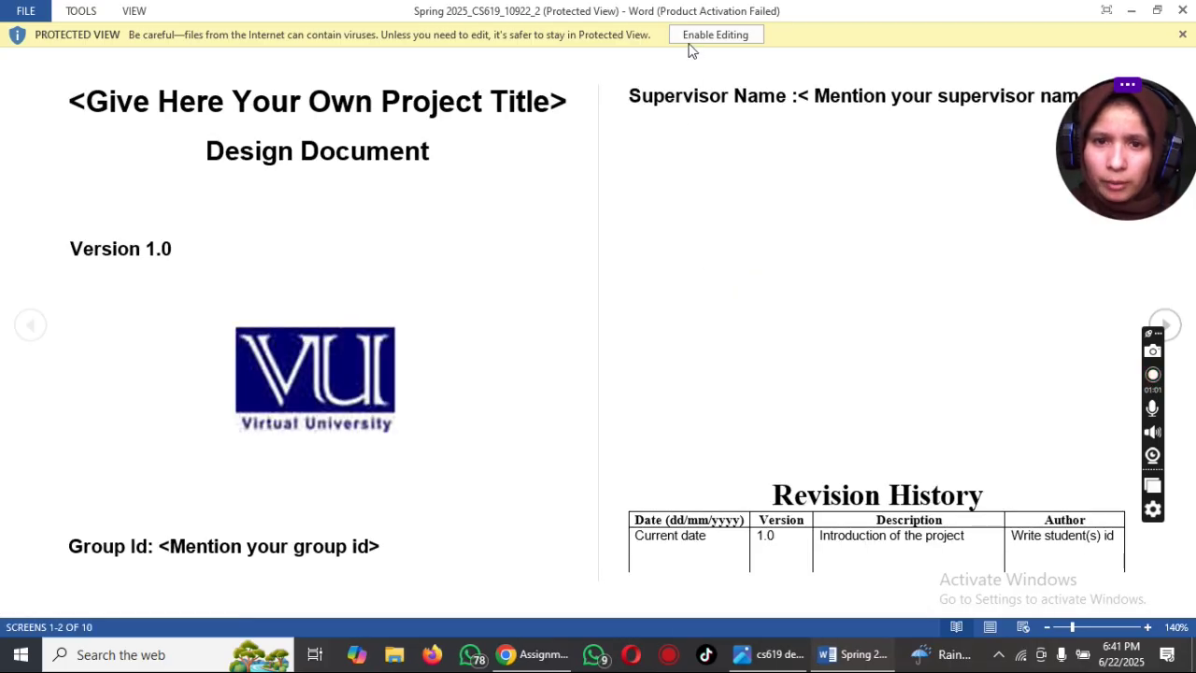
Enable editing for the template, dismiss the Office activation wizard and return to the document.
click(715, 34)
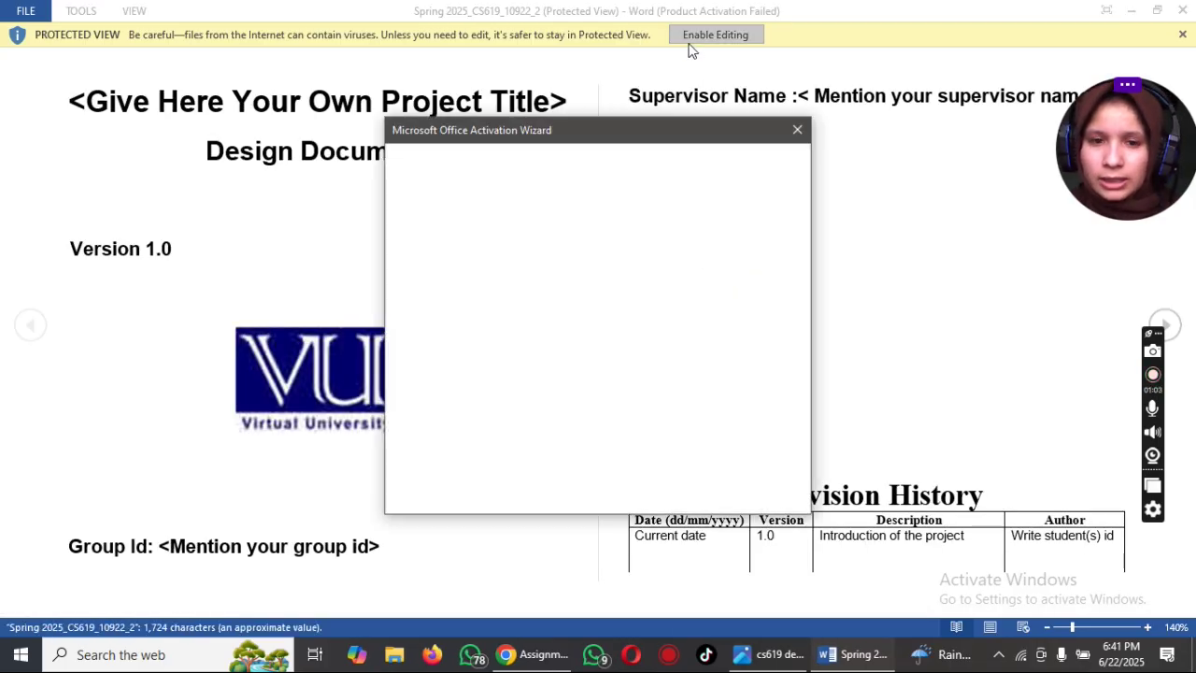
click(799, 131)
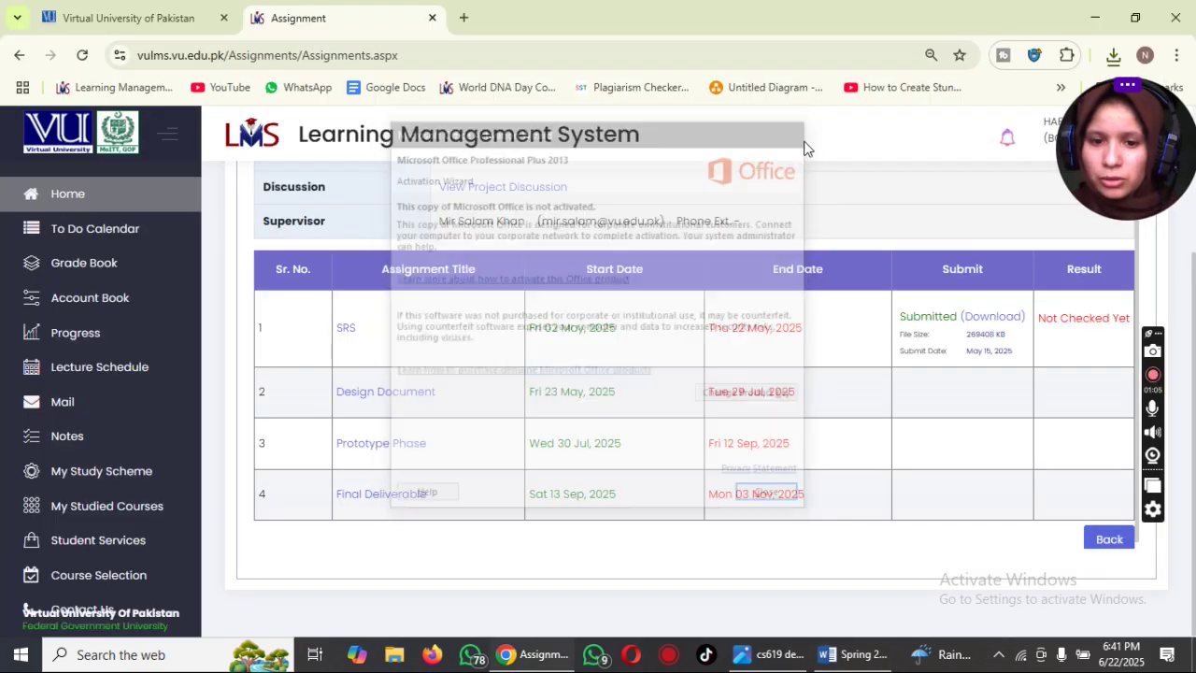
click(853, 654)
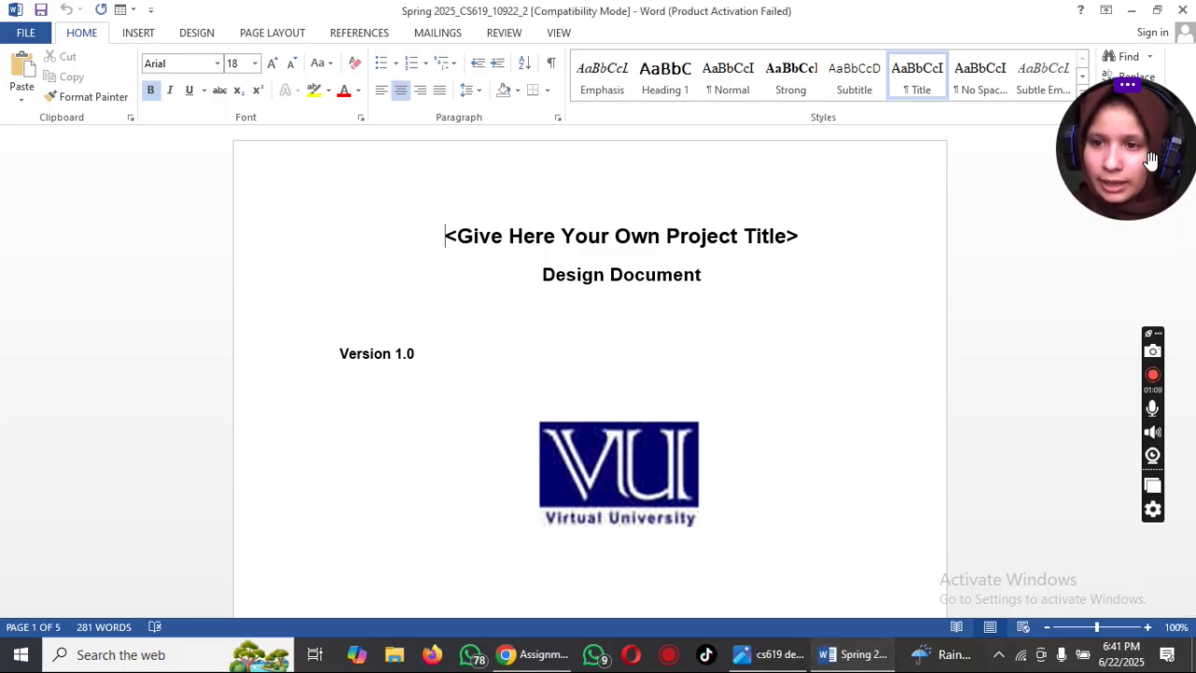
drag(1145, 157, 1084, 82)
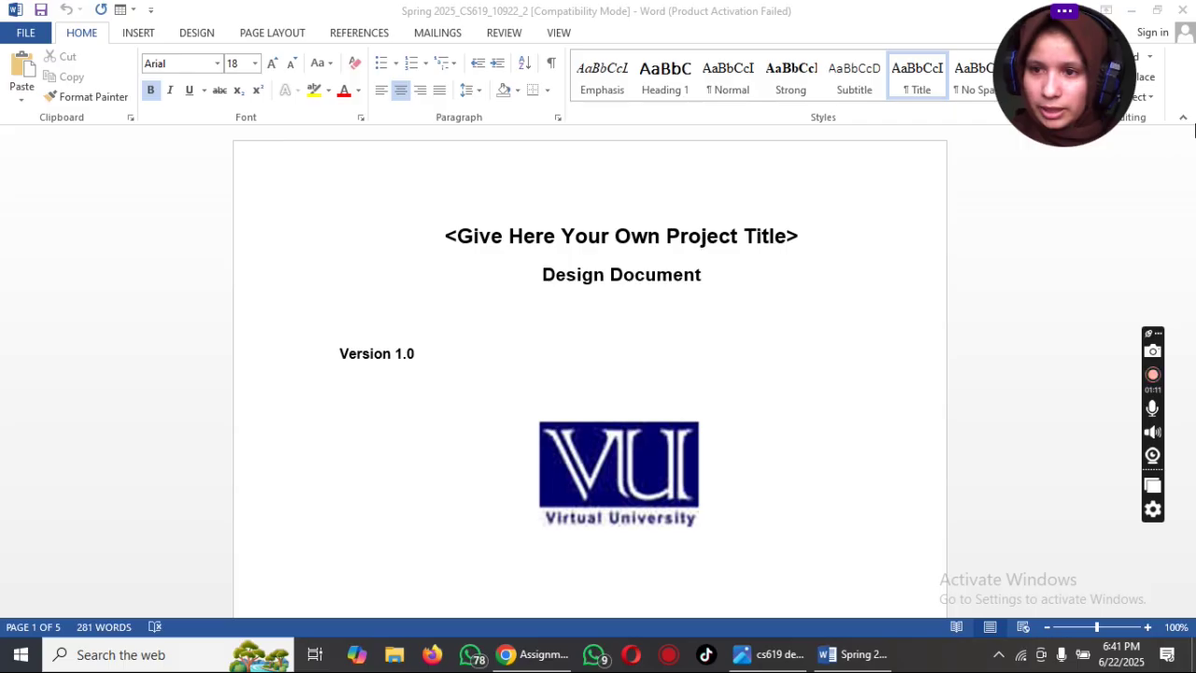
click(968, 232)
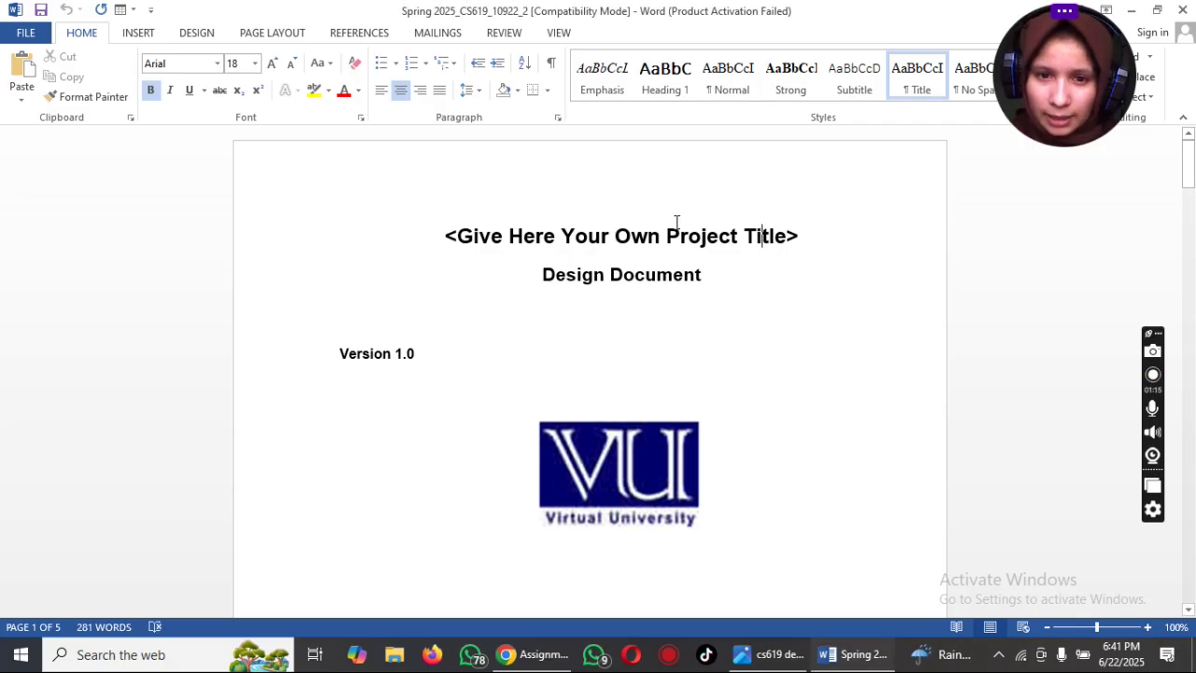
triple_click(669, 229)
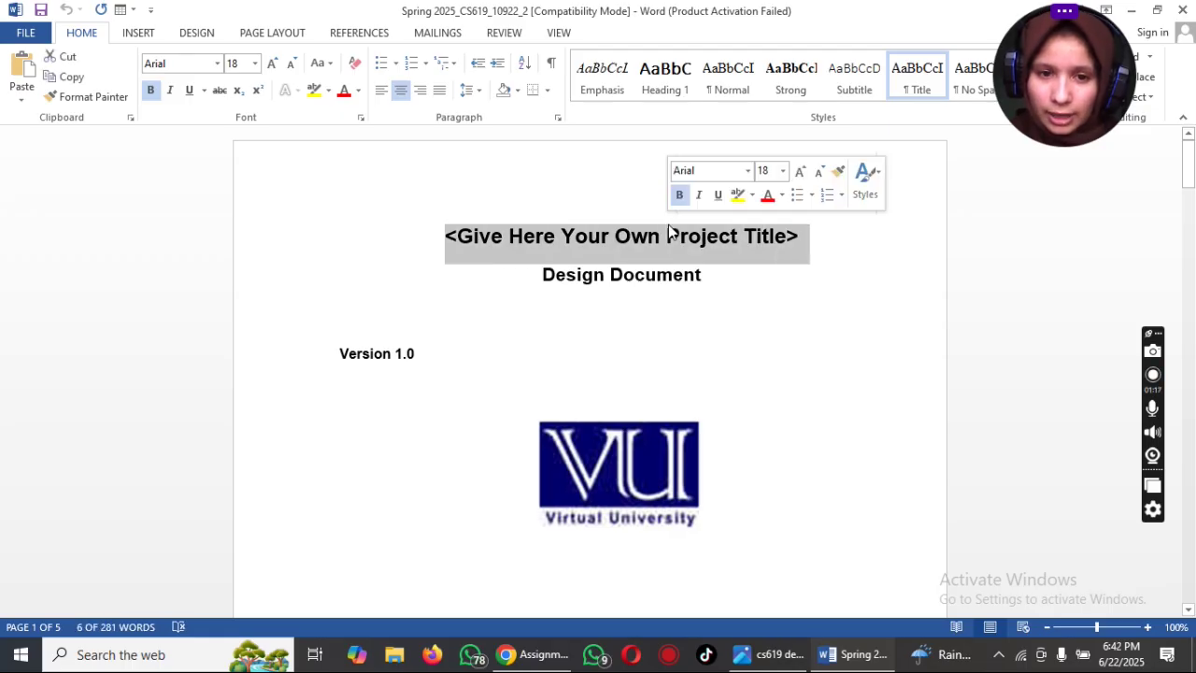
click(739, 322)
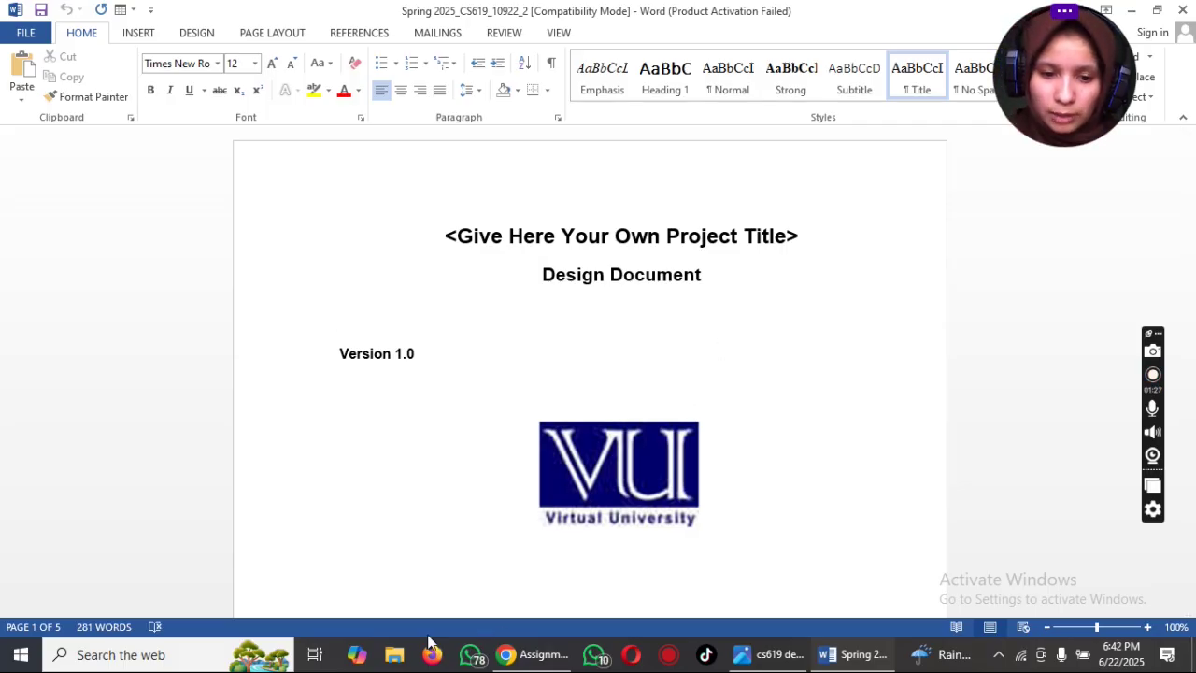
Open the sample Online book exchange platform Design Document from the Downloads folder and enable editing.
click(394, 654)
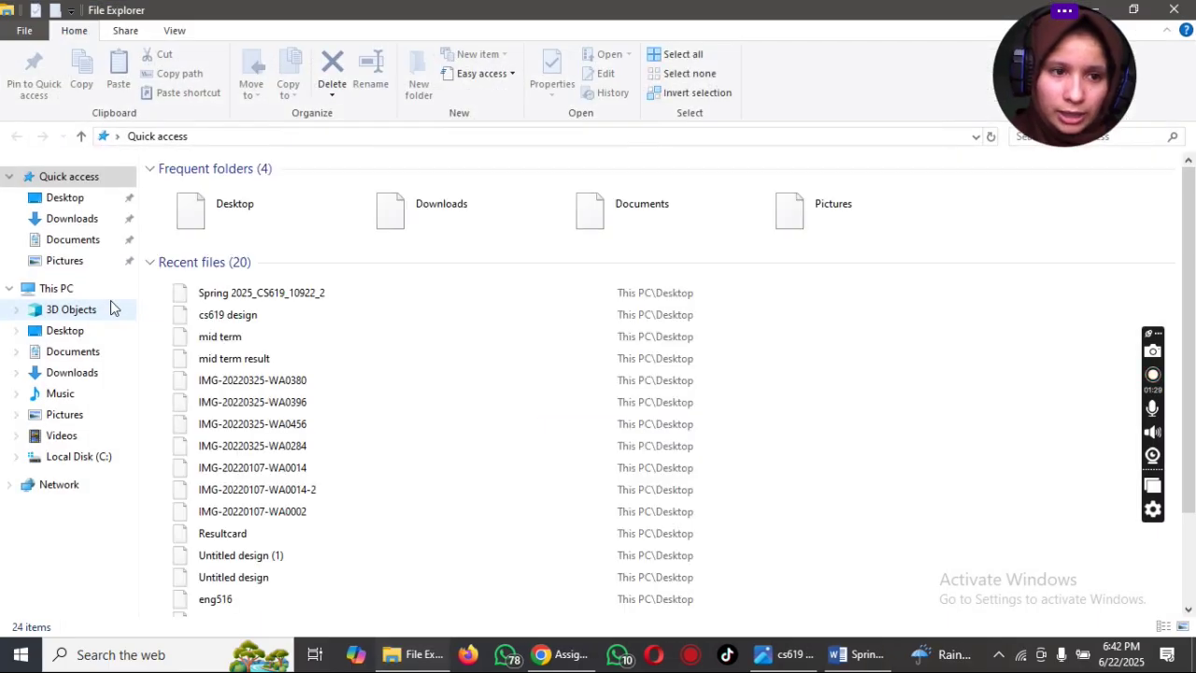
click(94, 227)
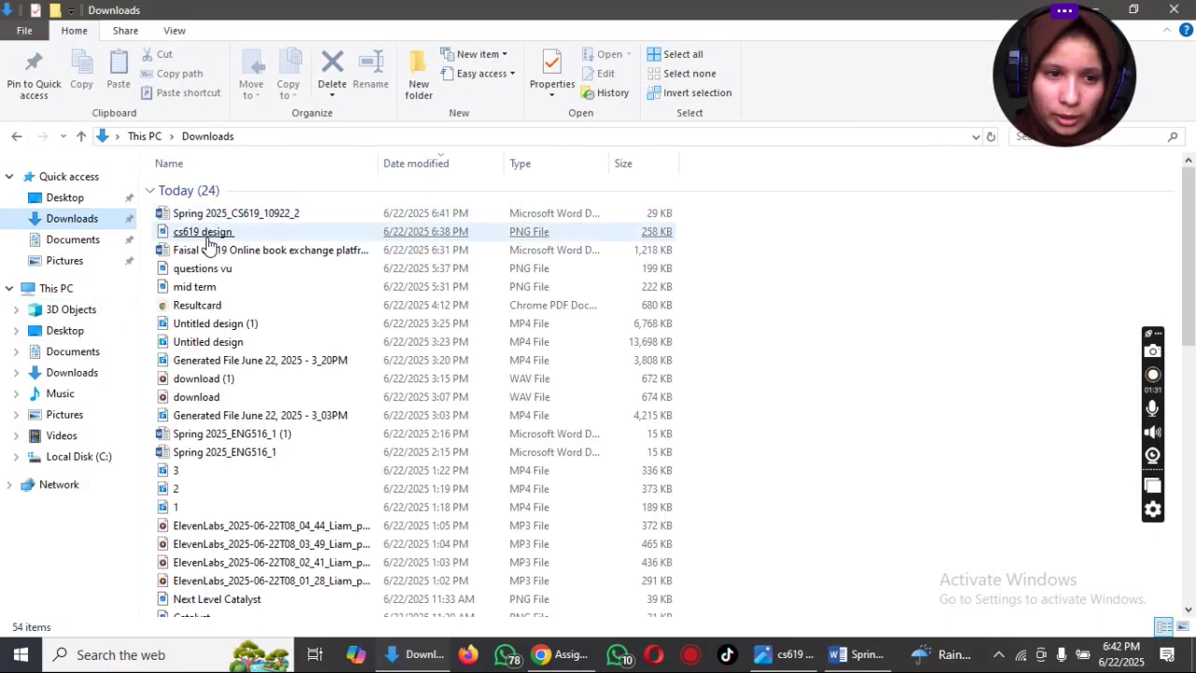
double_click(209, 250)
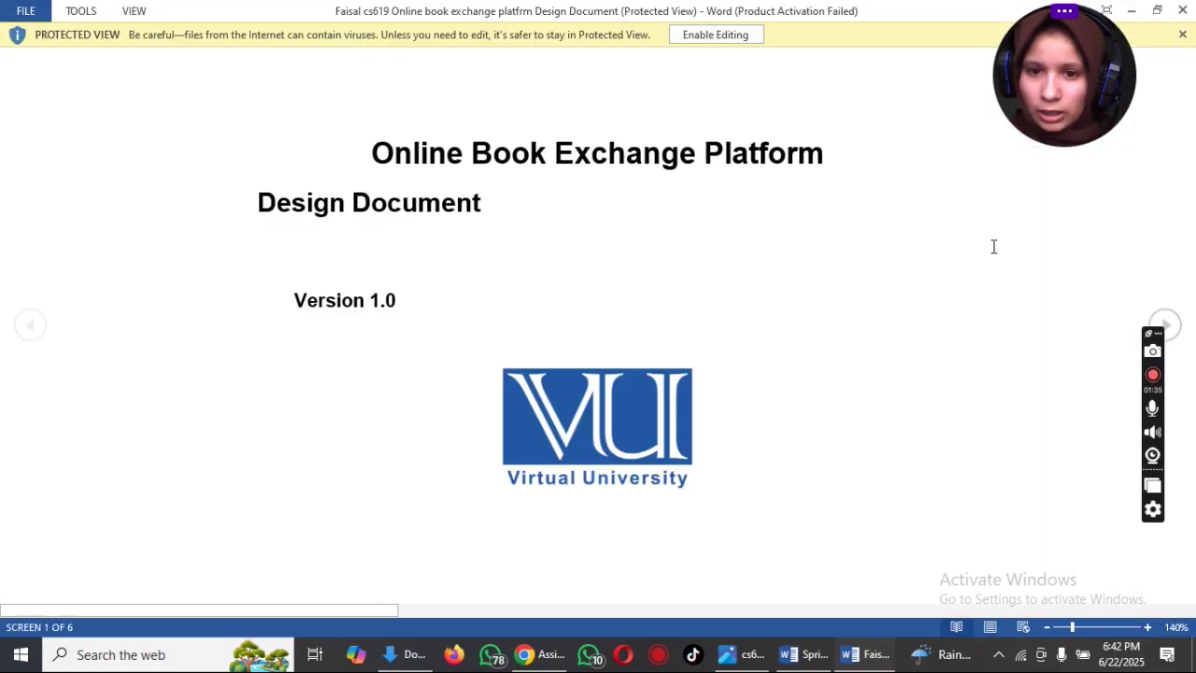
click(716, 34)
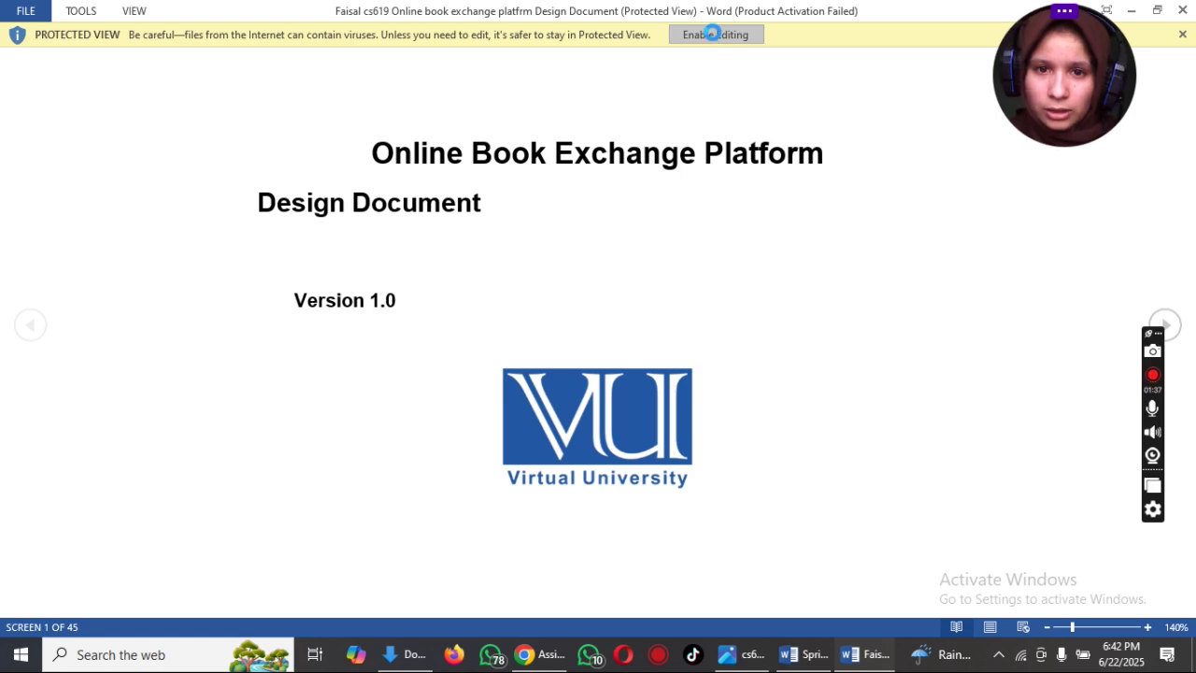
Arrange the sample document and the Spring 2025_CS619_10922_2 template side by side, with the sample on the left half.
double_click(588, 9)
drag(271, 61, 1, 175)
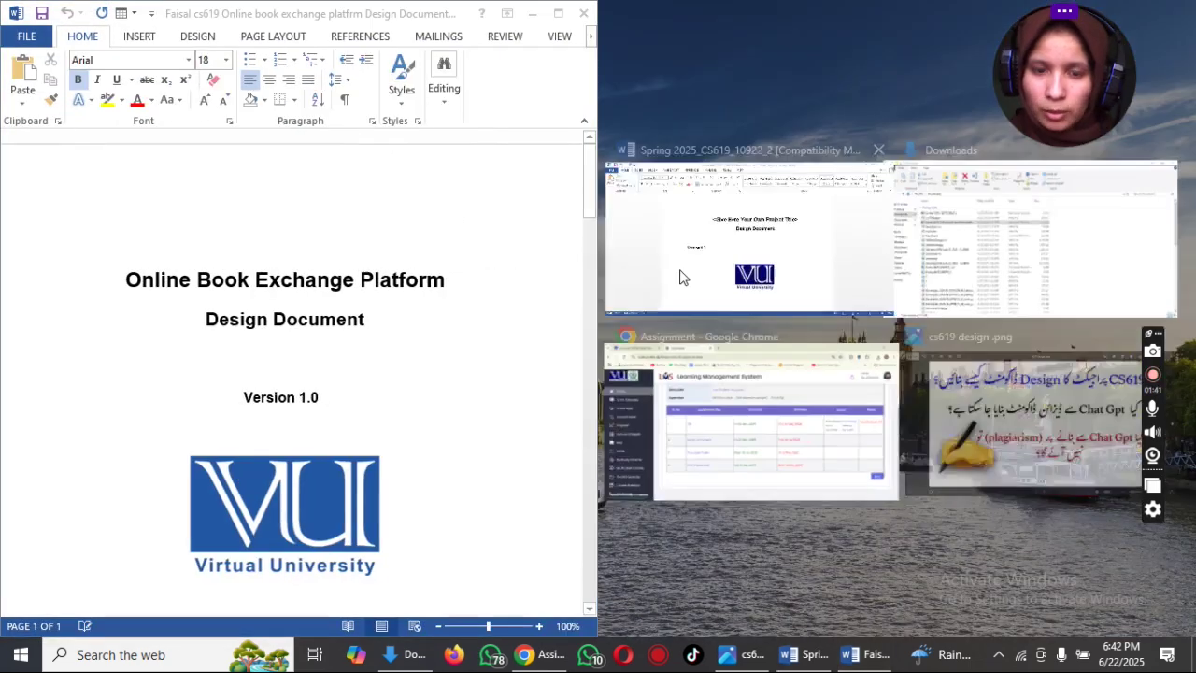
click(717, 261)
click(526, 286)
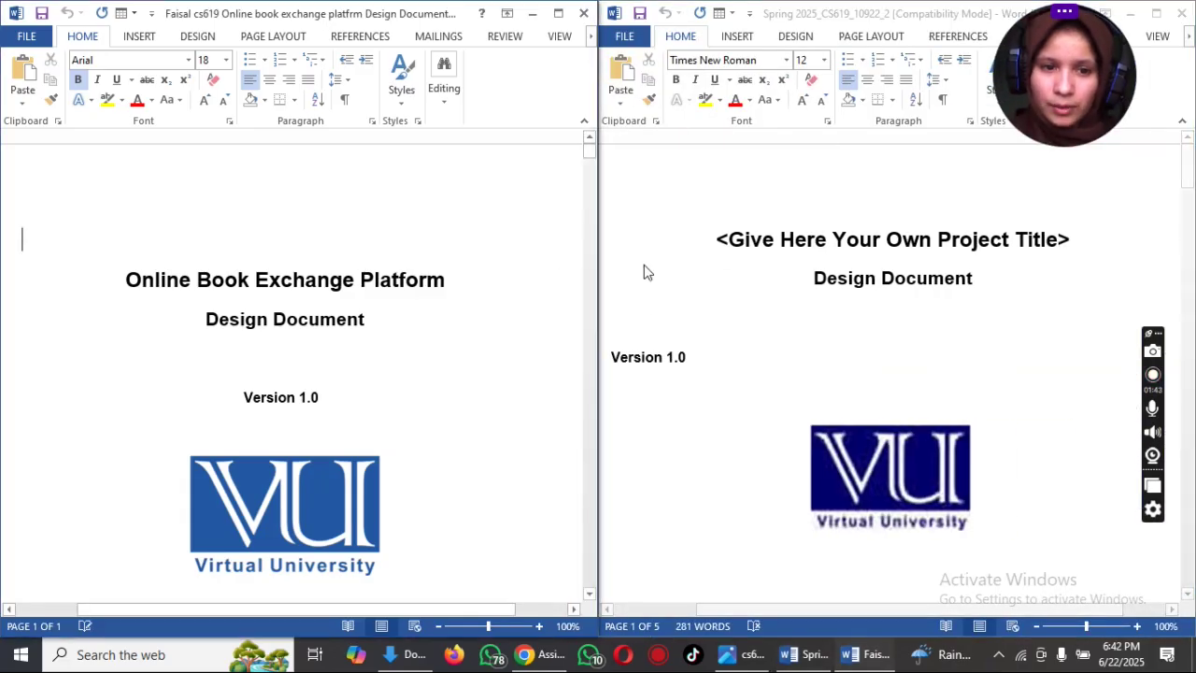
click(874, 225)
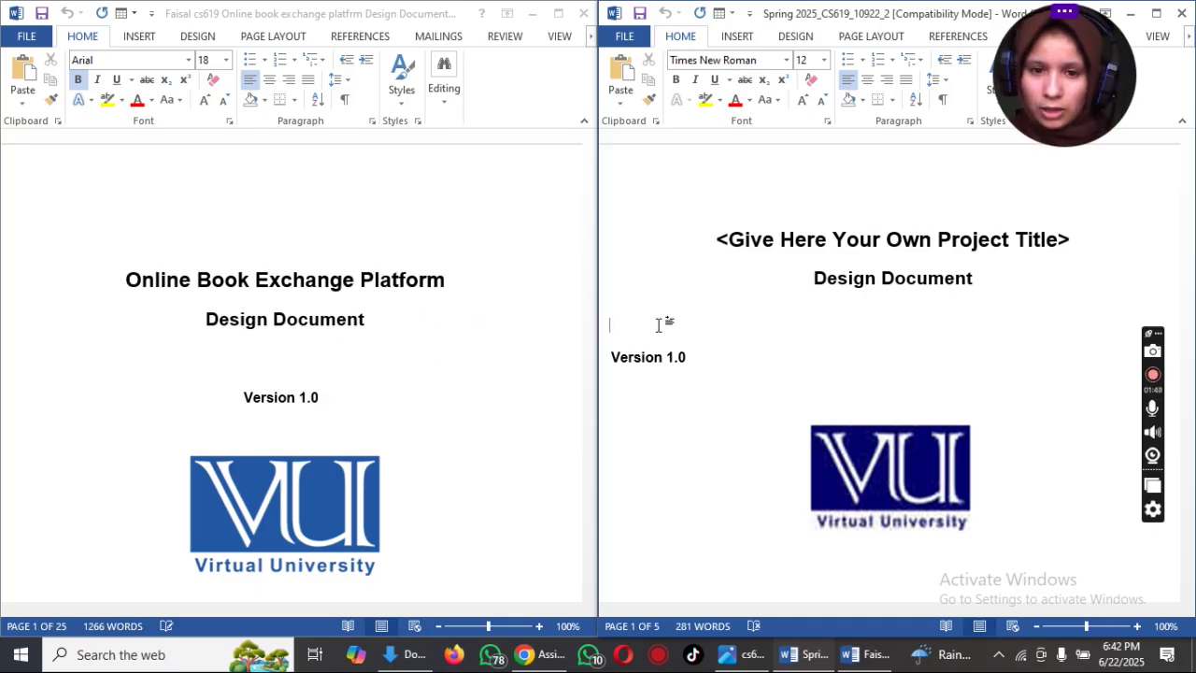
double_click(821, 240)
click(875, 240)
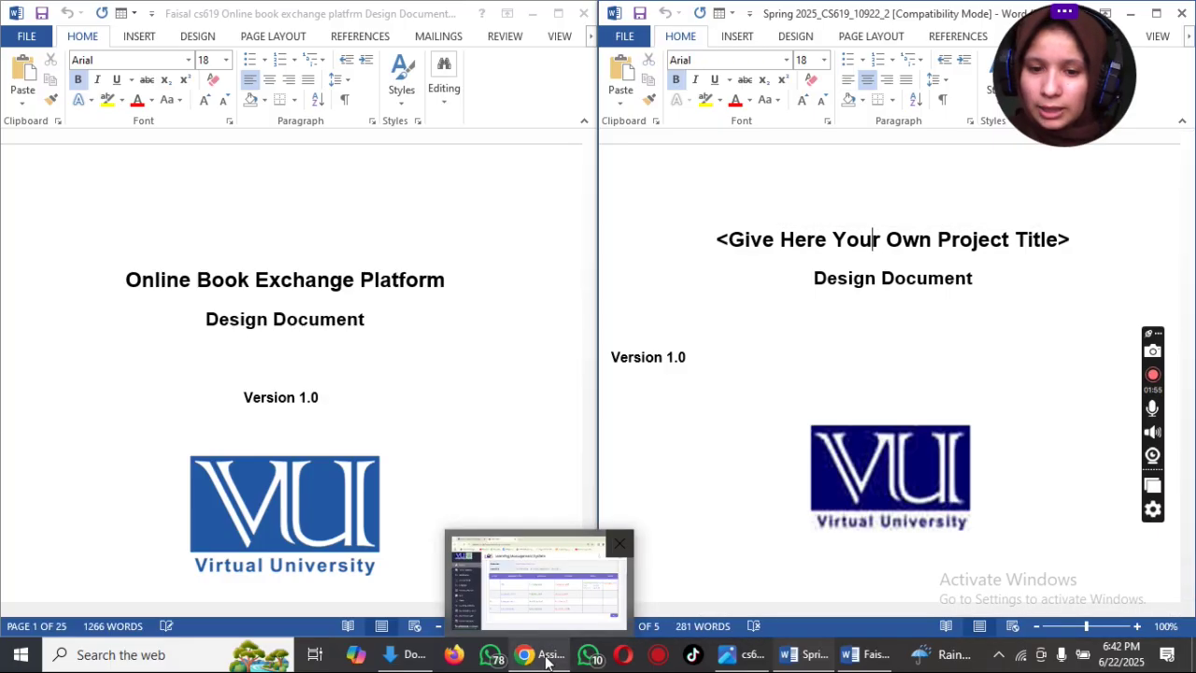
Switch to Chrome and copy the project title "Online portal for tracking Seeds Record for Cultivation" from the LMS assignment page.
click(548, 660)
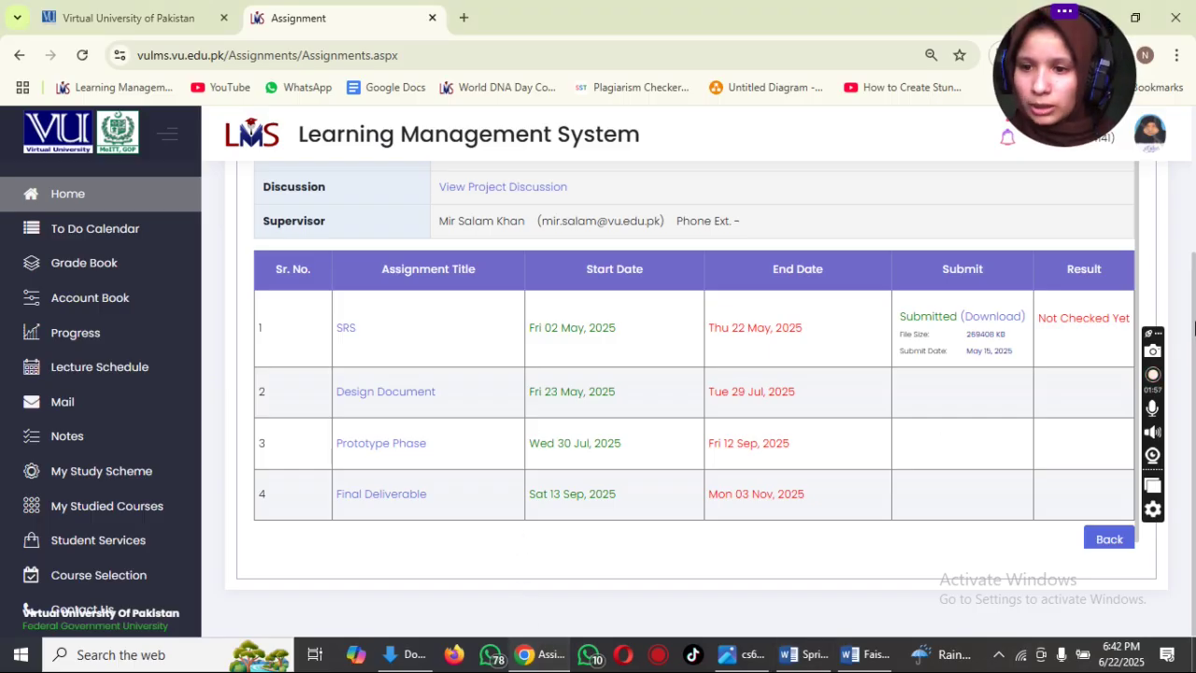
scroll(1194, 327, up, 2)
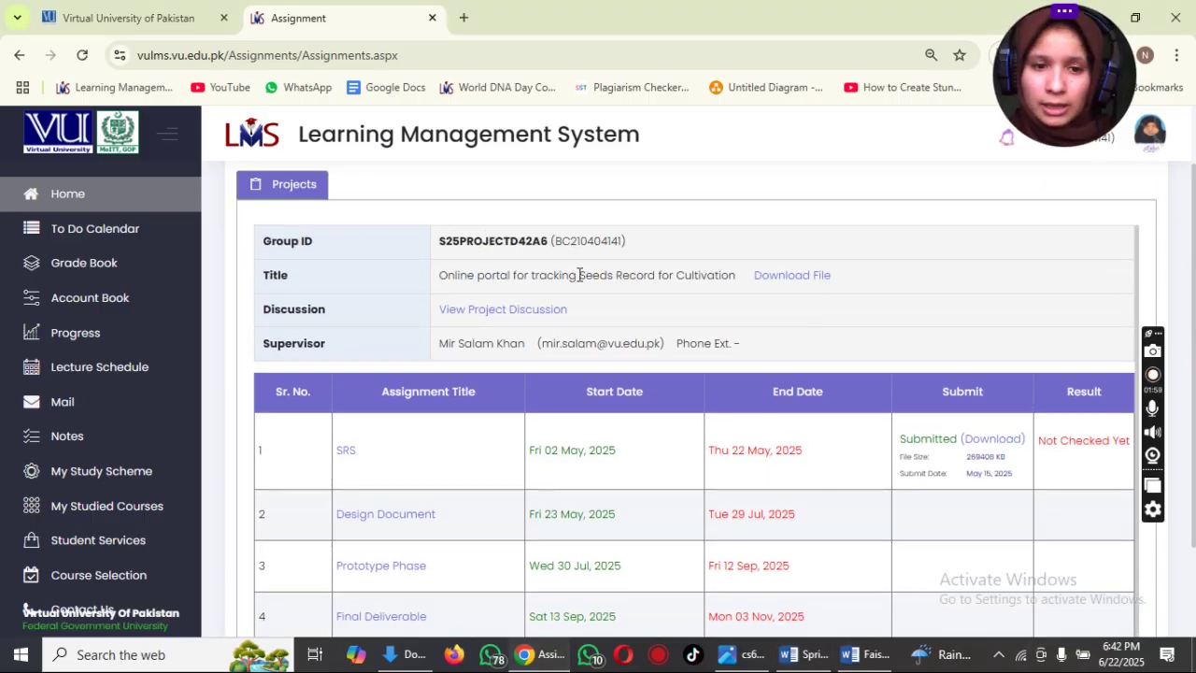
scroll(418, 337, up, 1)
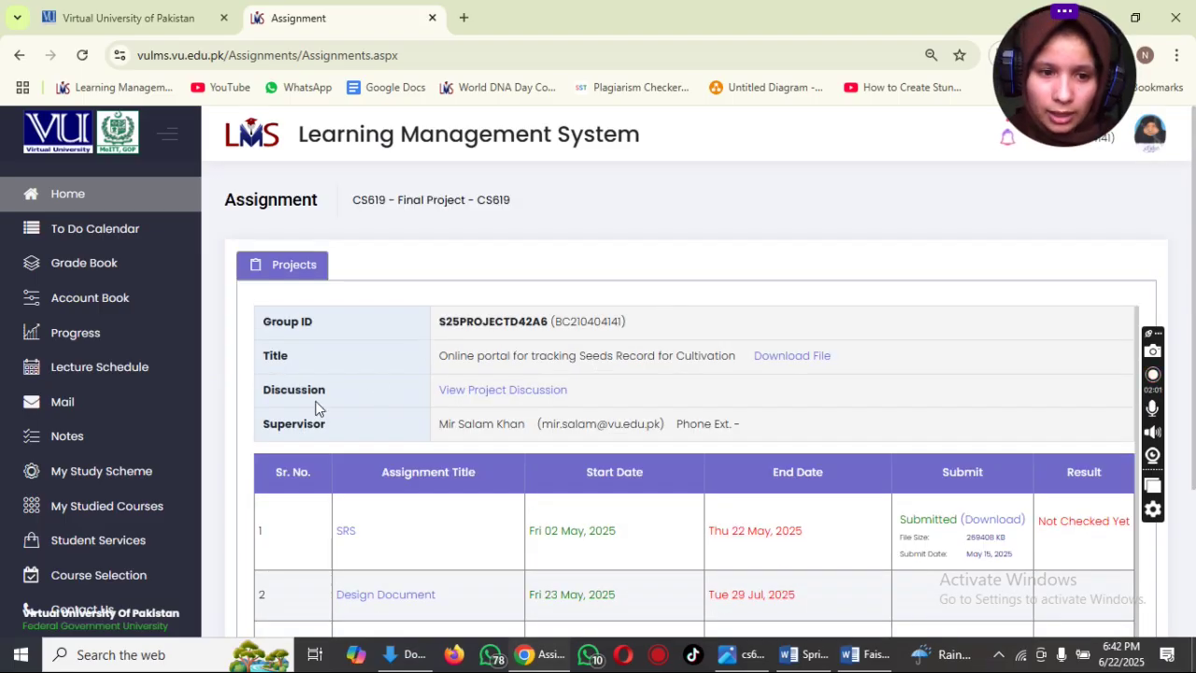
drag(288, 357, 274, 352)
drag(439, 353, 552, 371)
click(570, 364)
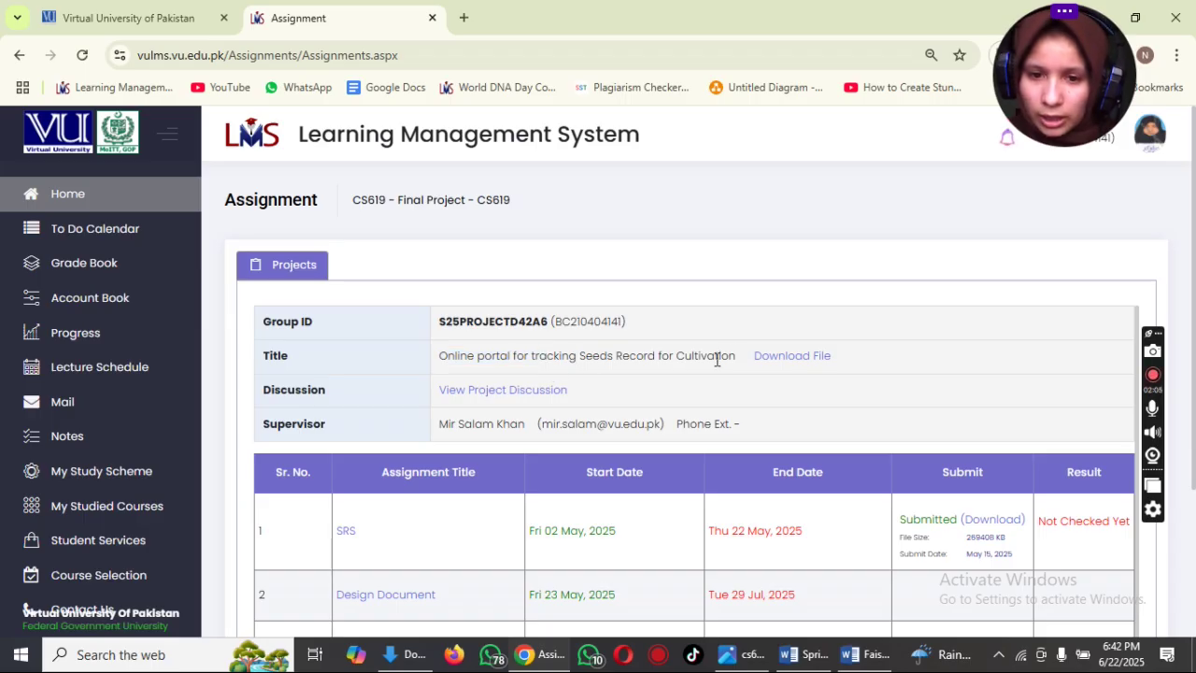
drag(739, 349, 433, 365)
key(ctrl+c)
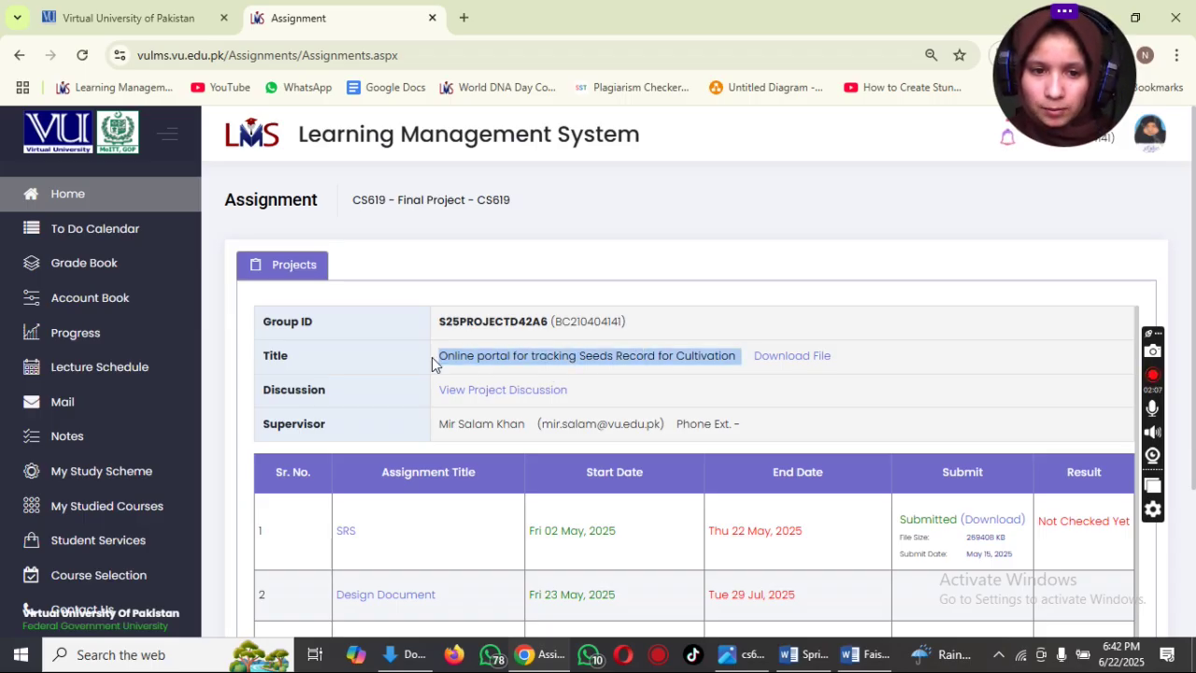
Replace the project title placeholder in the Word template with the copied title, keeping text only.
click(867, 654)
click(793, 657)
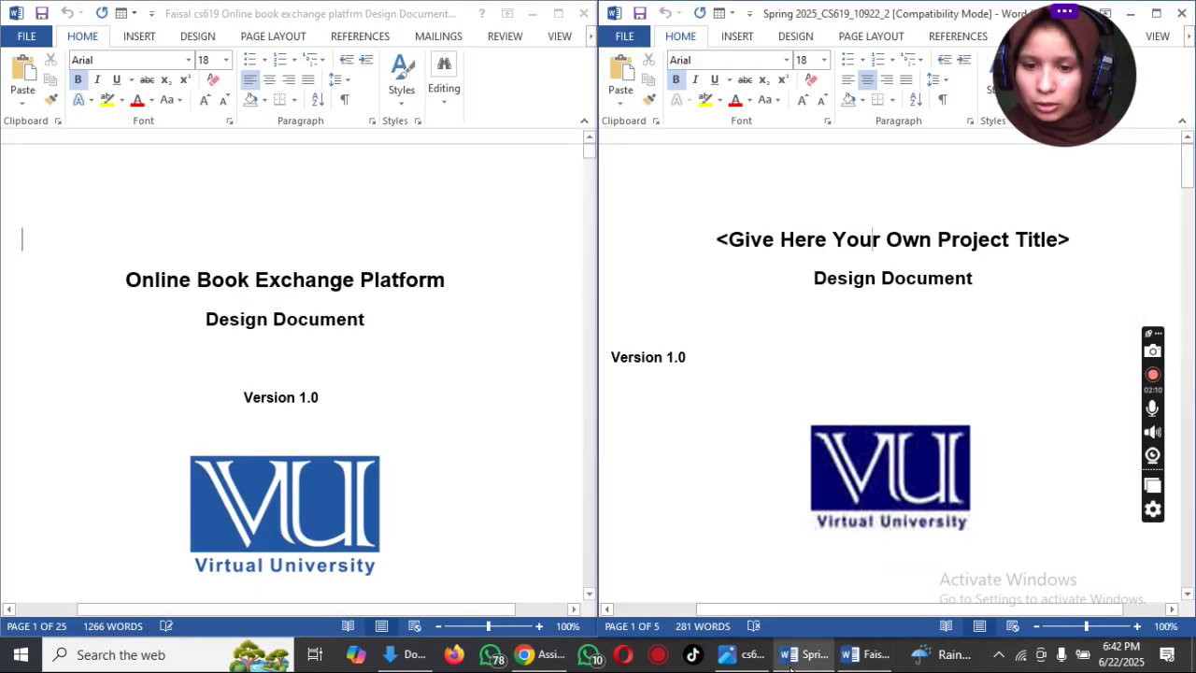
double_click(846, 245)
triple_click(846, 248)
right_click(848, 251)
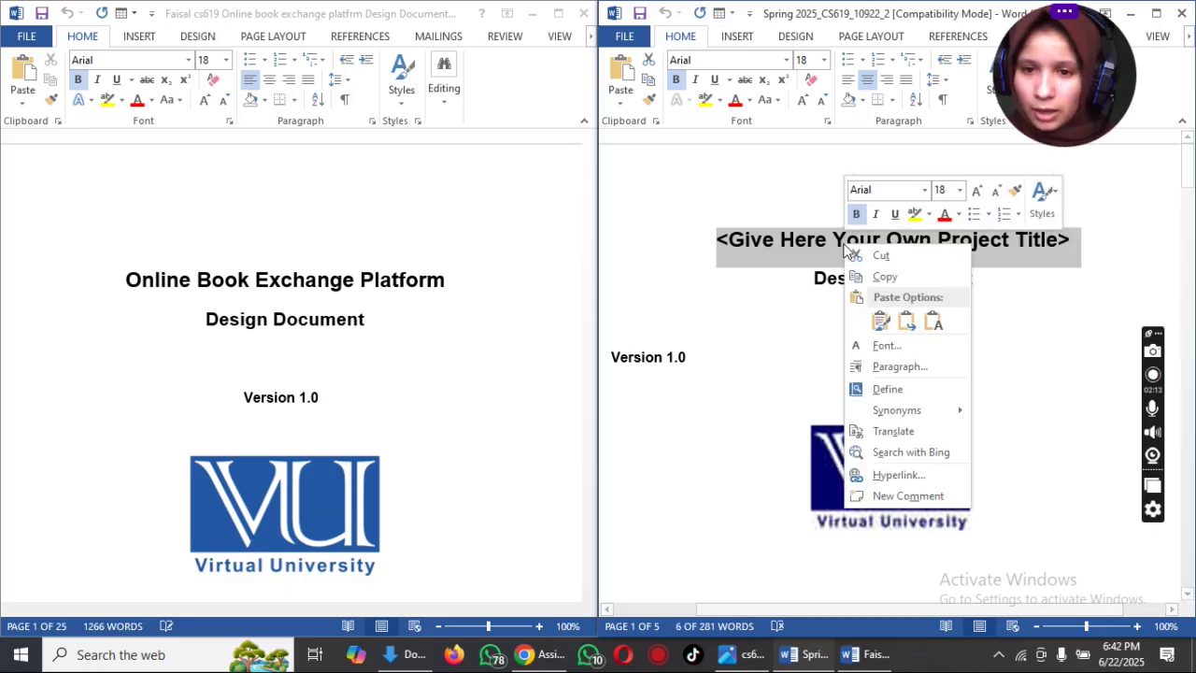
click(934, 320)
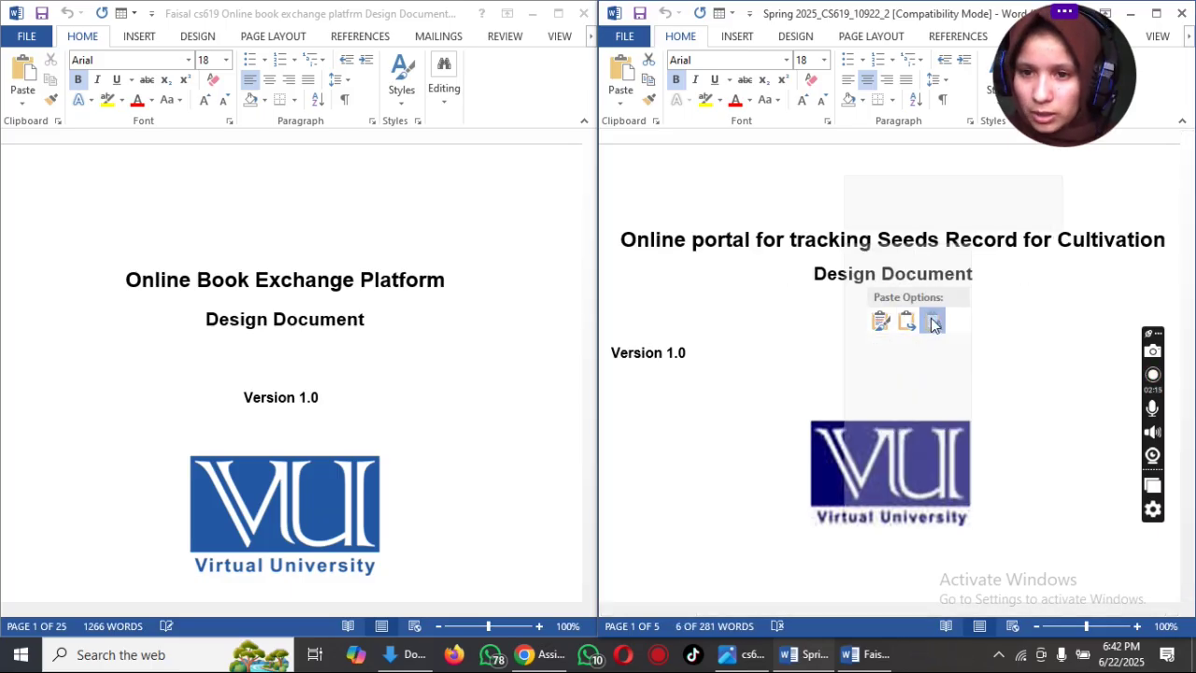
click(934, 321)
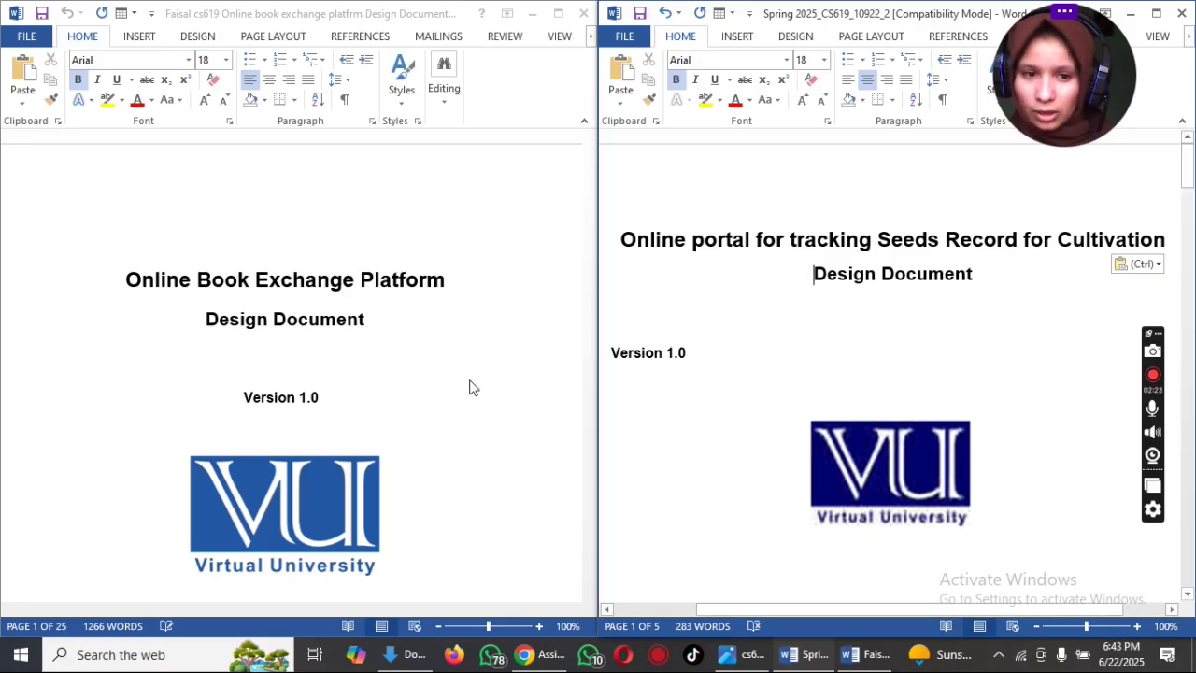
Find the Group Id line in both documents, and copy the project's group ID from the LMS assignment page in Chrome.
click(417, 327)
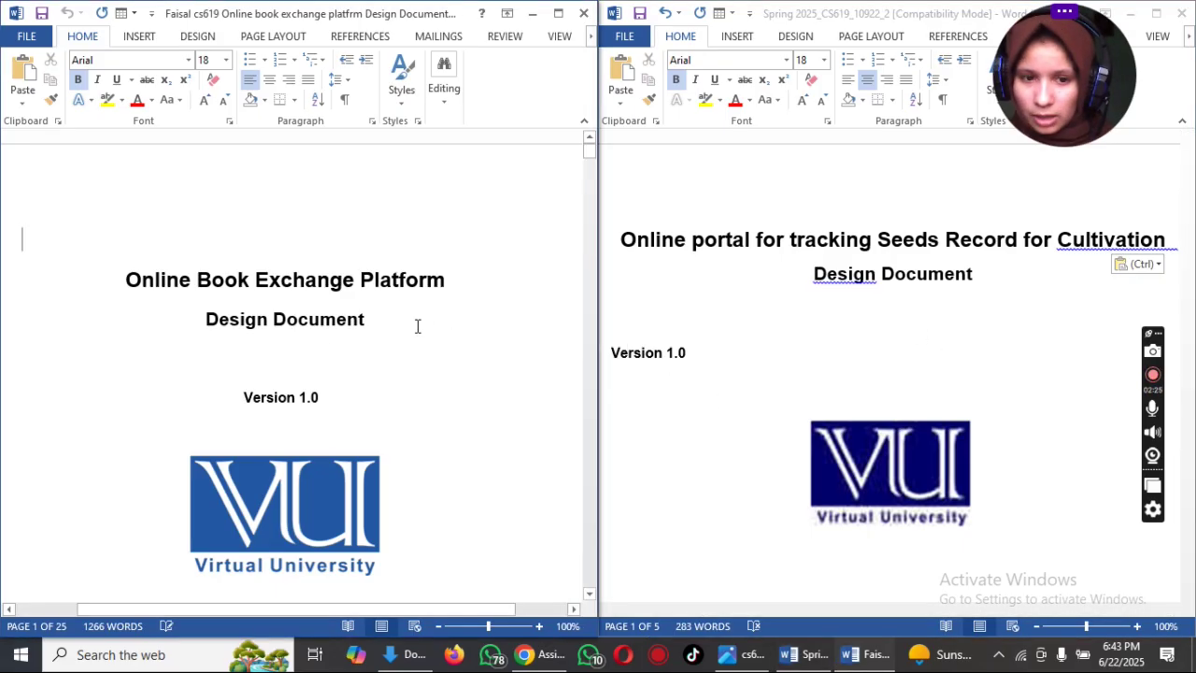
scroll(590, 160, down, 5)
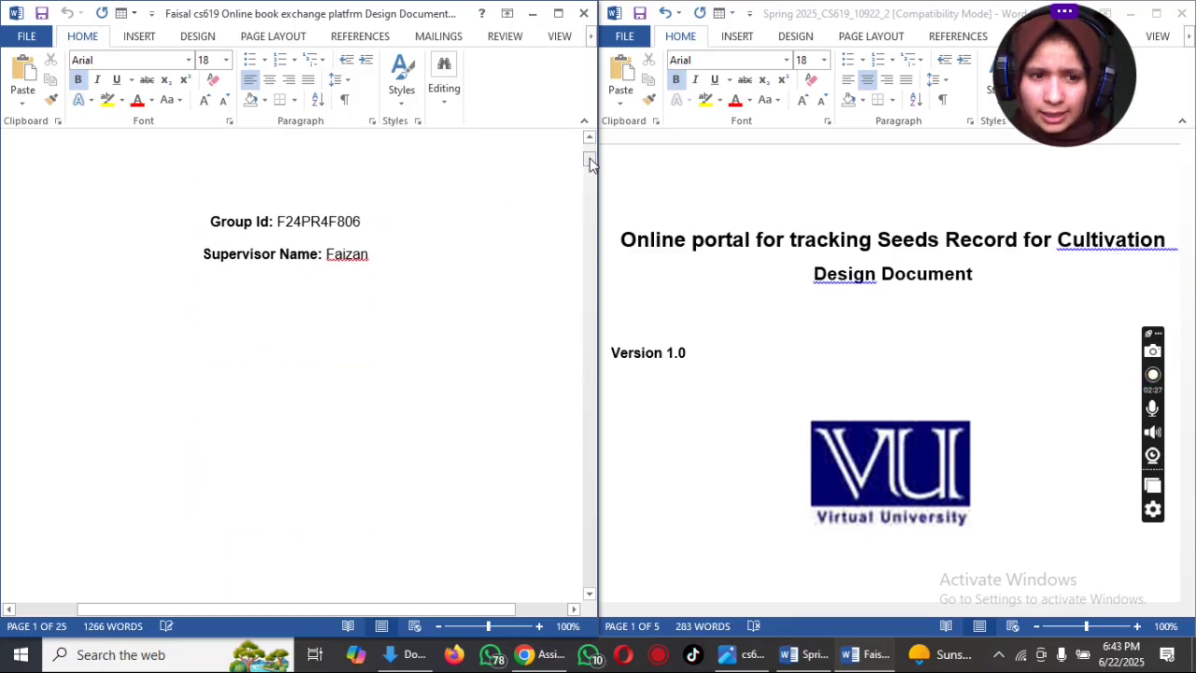
click(1150, 269)
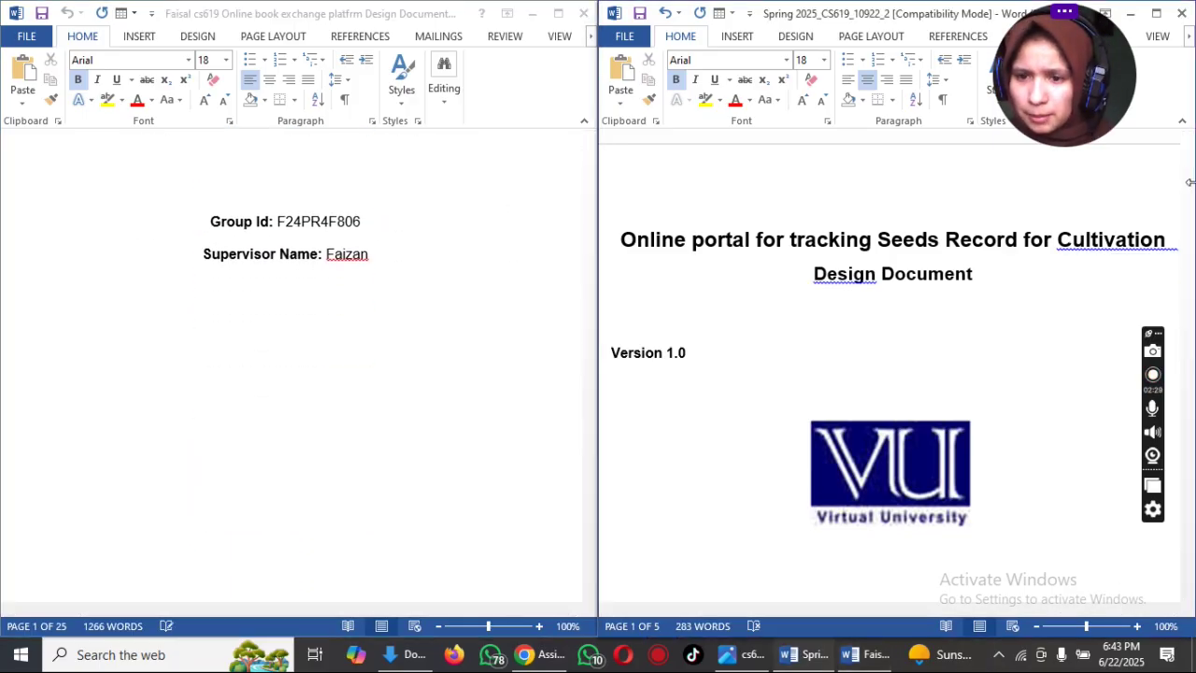
drag(1190, 182, 1189, 211)
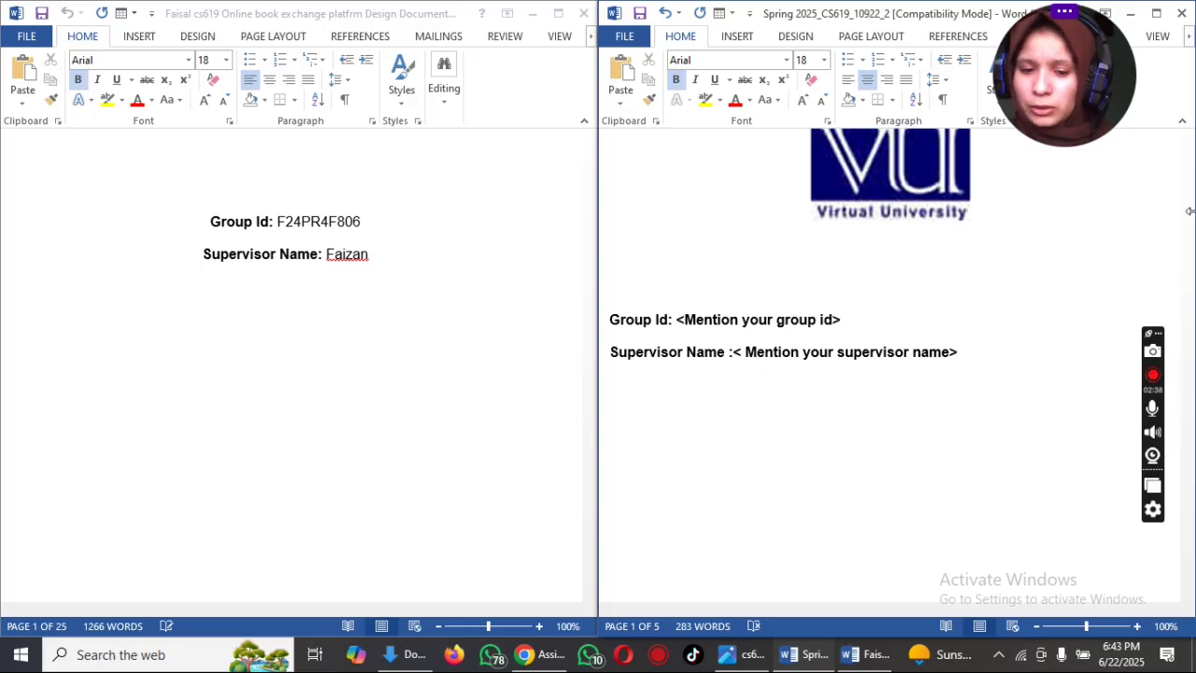
click(540, 654)
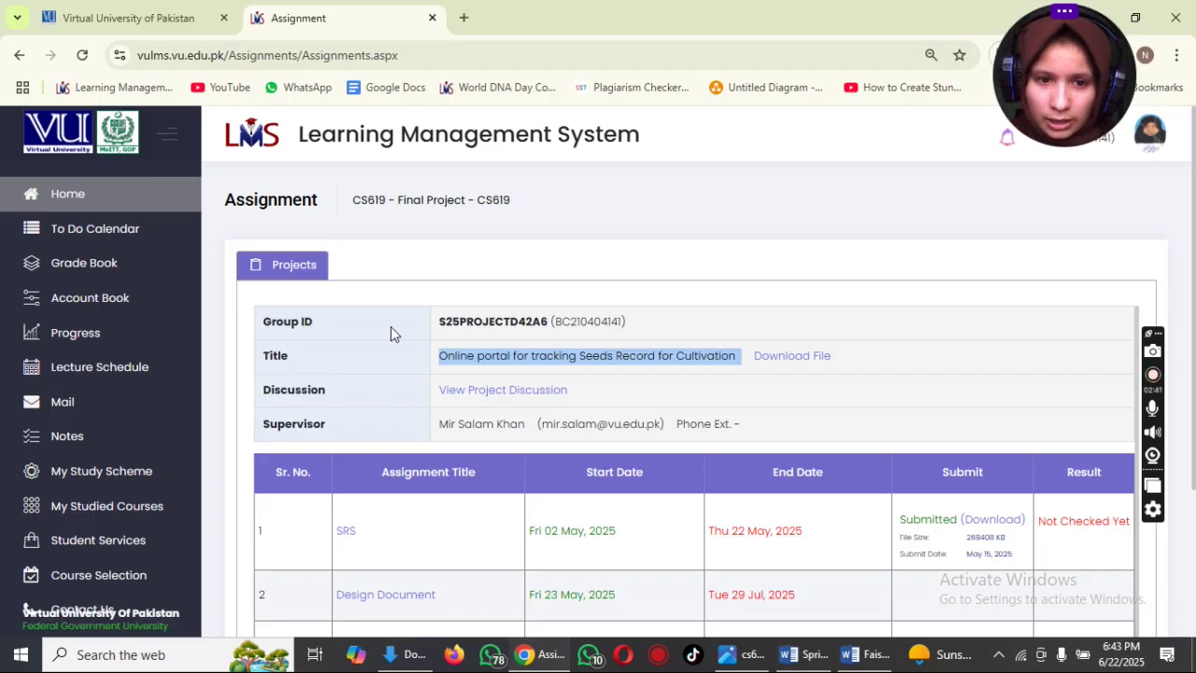
drag(439, 321, 633, 329)
click(634, 327)
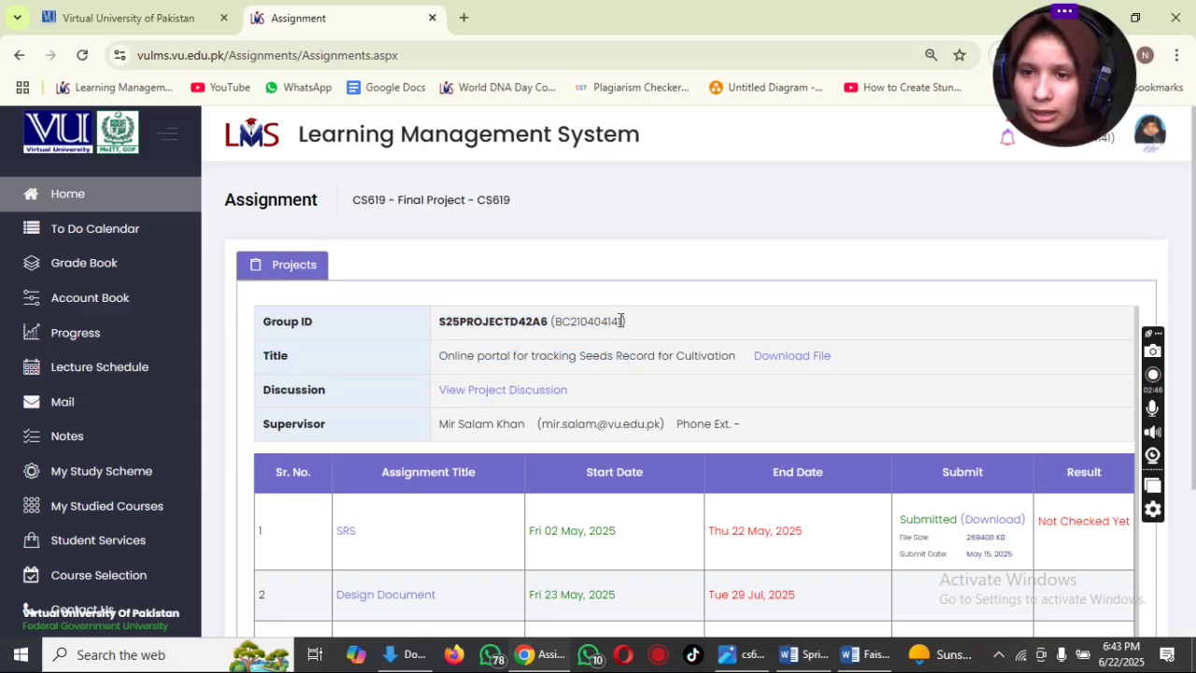
drag(626, 321, 713, 327)
click(714, 327)
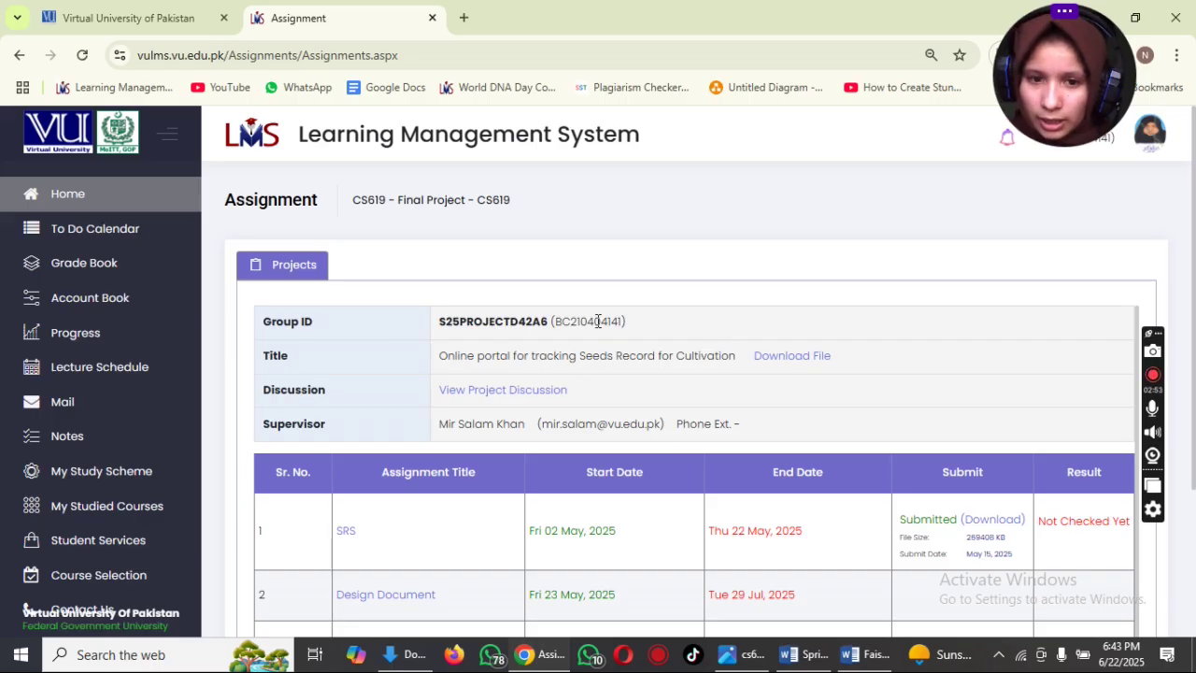
drag(547, 322, 428, 320)
key(ctrl+c)
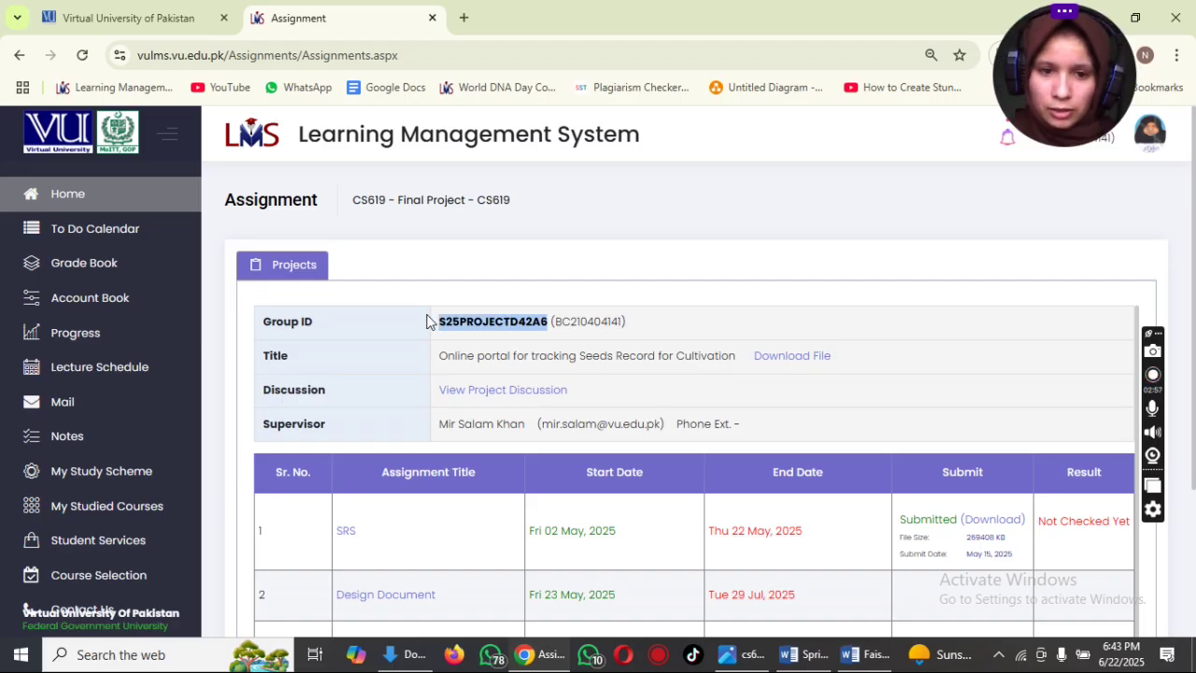
Switch to Word and replace the Group Id placeholder in the template with the copied group ID as text only, keeping Supervisor Name on its own line.
click(865, 654)
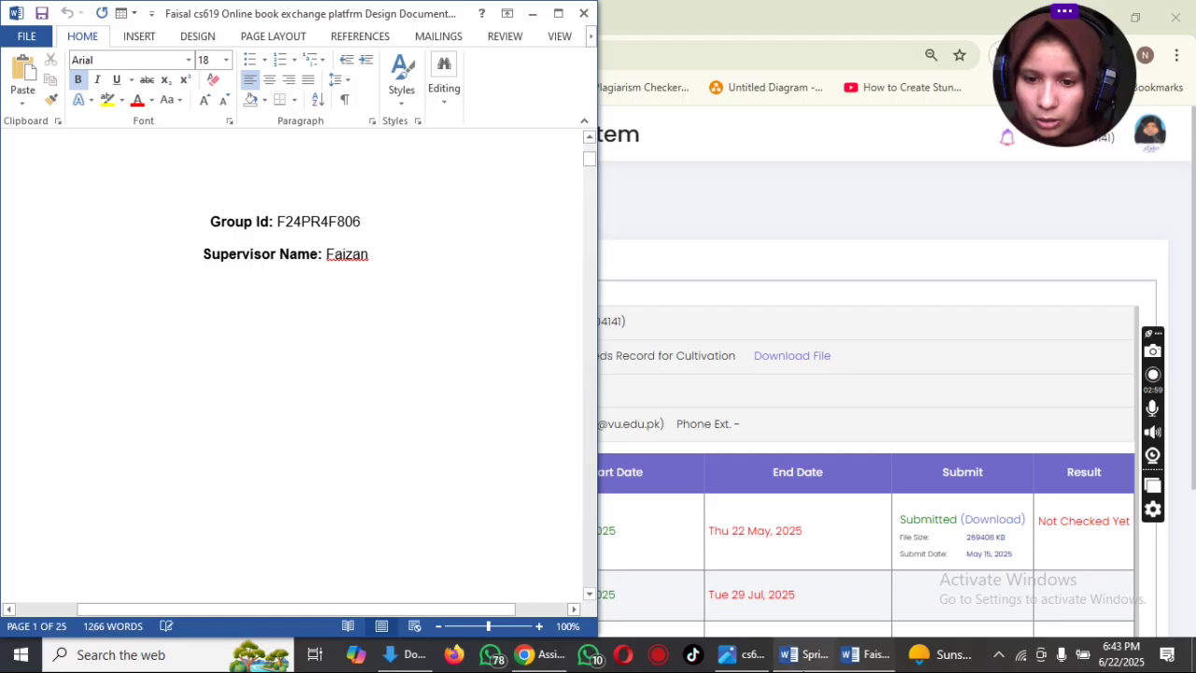
click(804, 654)
drag(853, 318, 679, 318)
right_click(678, 318)
click(771, 395)
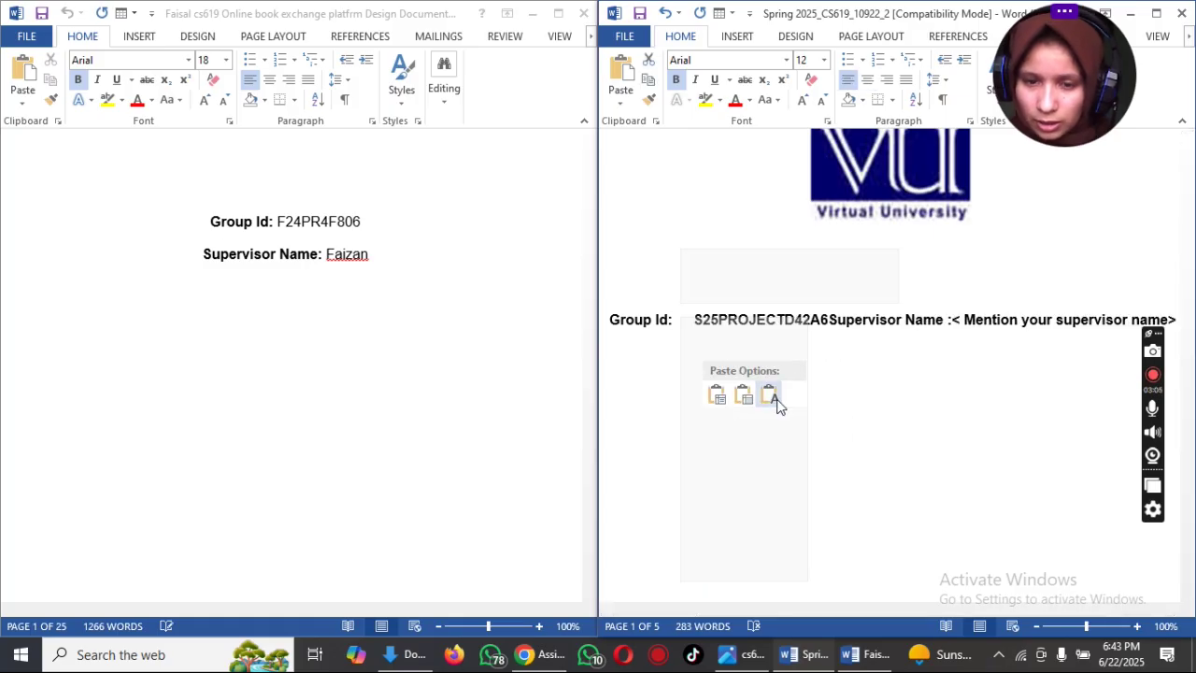
click(777, 399)
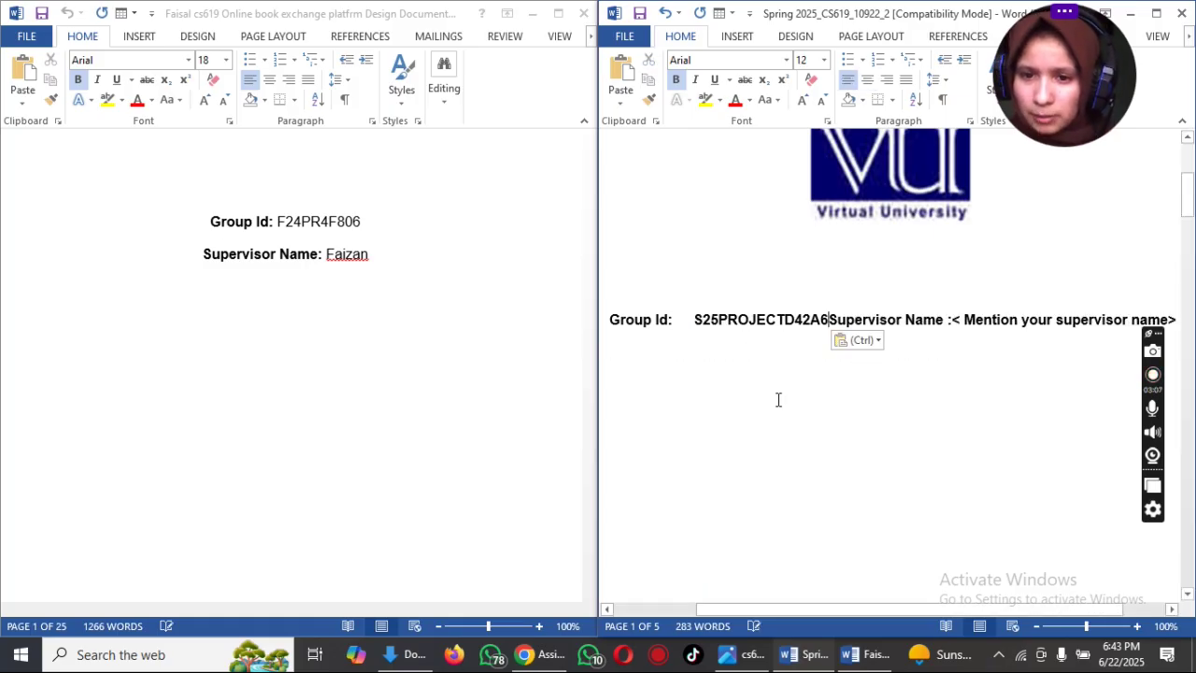
click(831, 322)
key(Return)
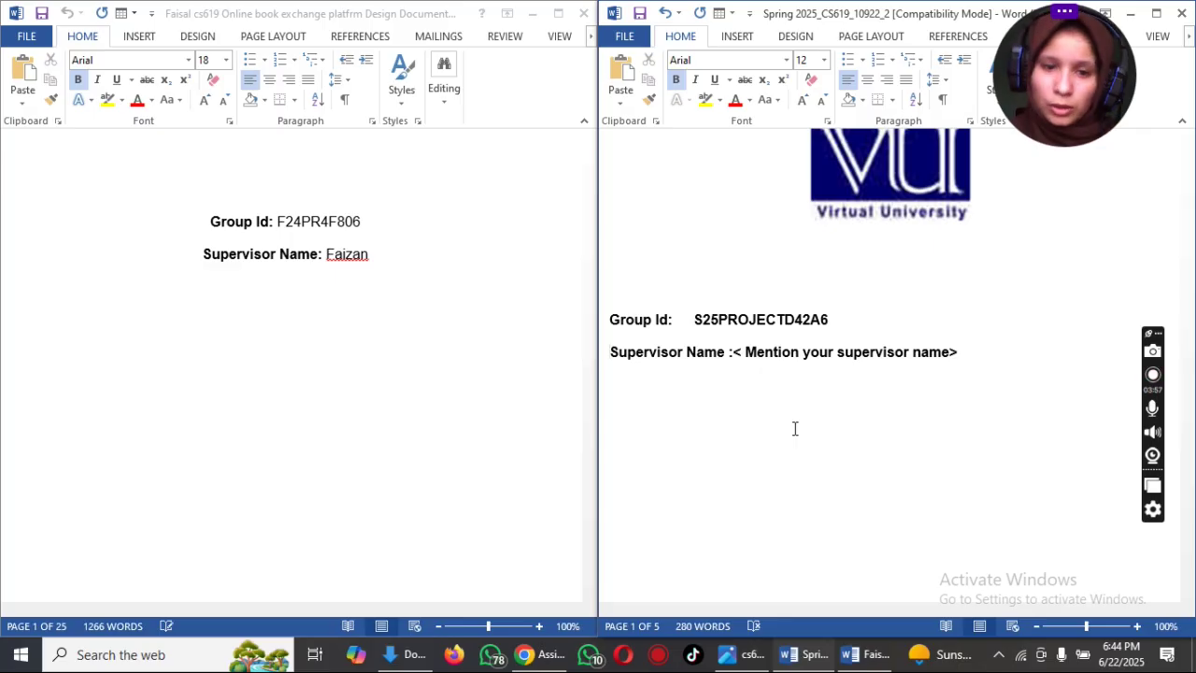
Look up the supervisor's name on the LMS assignment page in Chrome and return to the Word documents.
click(561, 286)
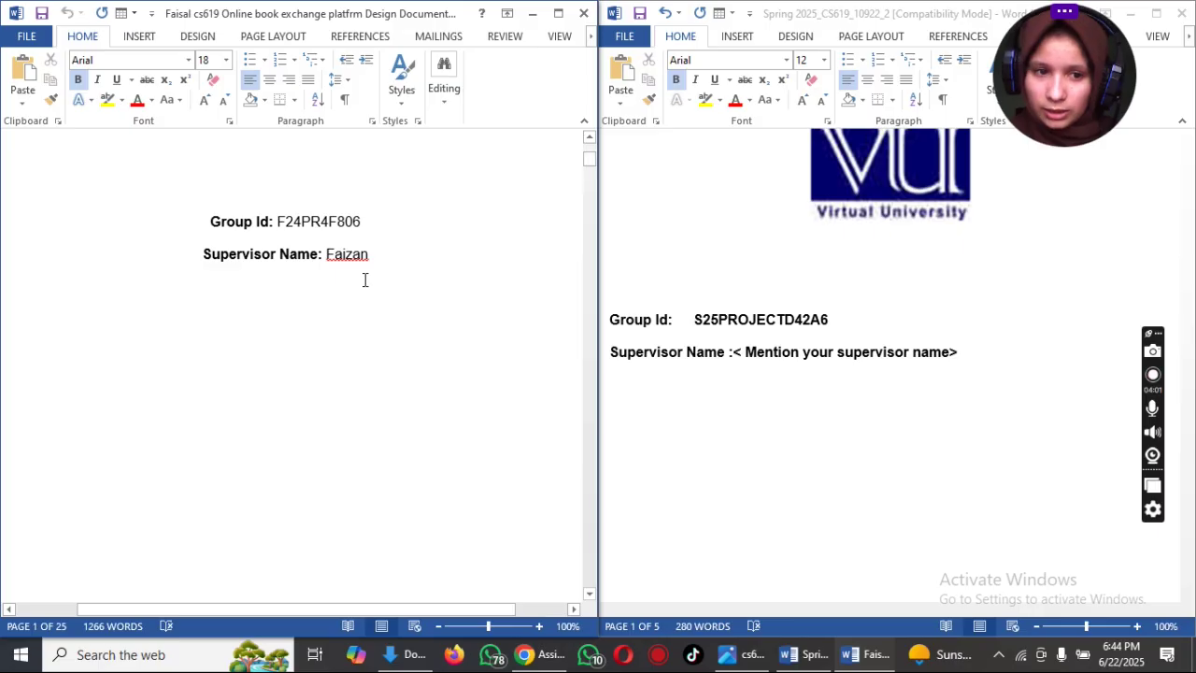
click(551, 657)
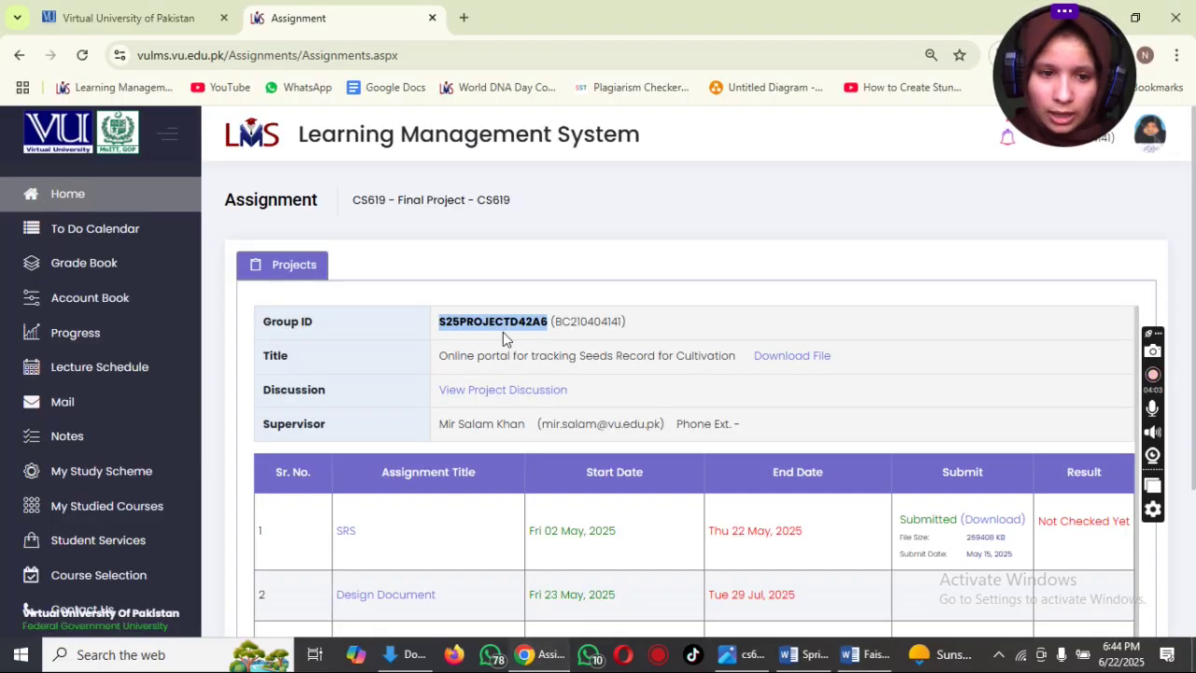
drag(524, 424, 456, 424)
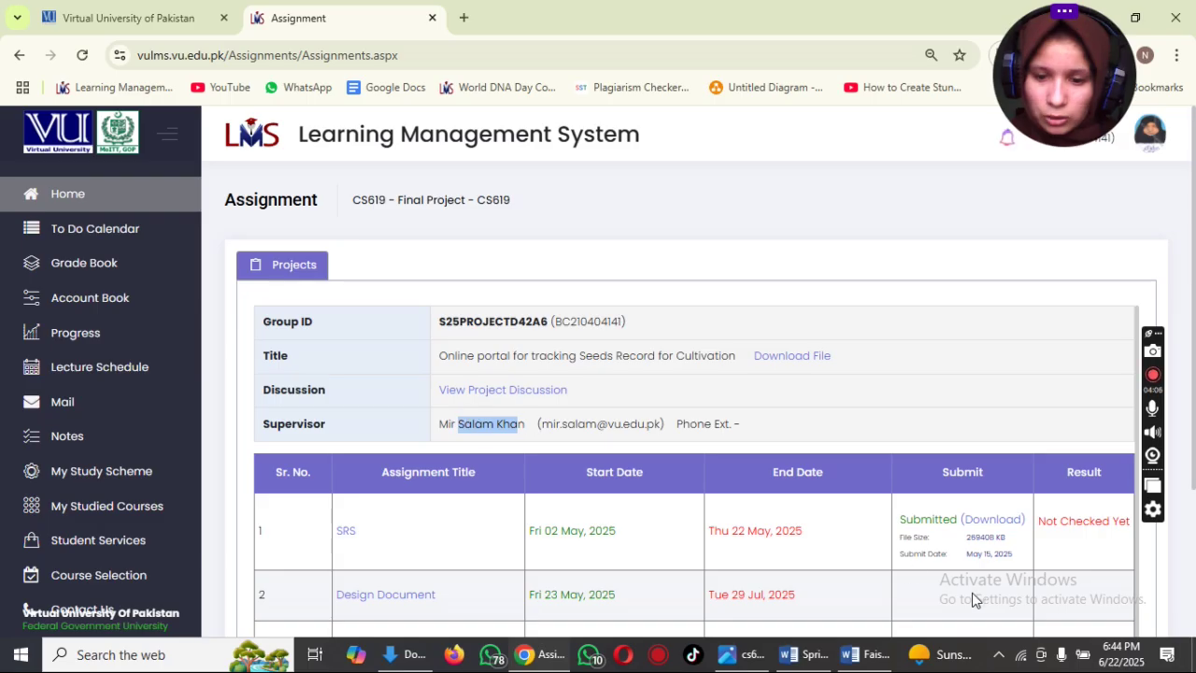
click(805, 654)
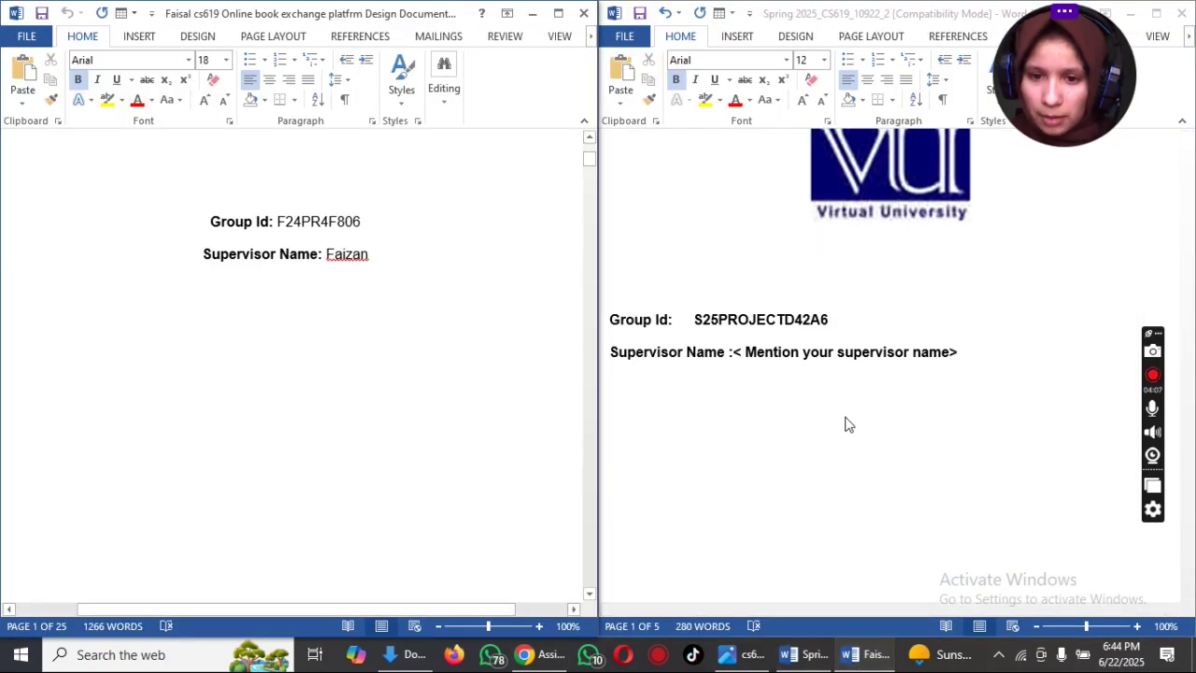
Compare the Revision History tables of the sample and the template, checking the date, version, description and author entries.
click(483, 296)
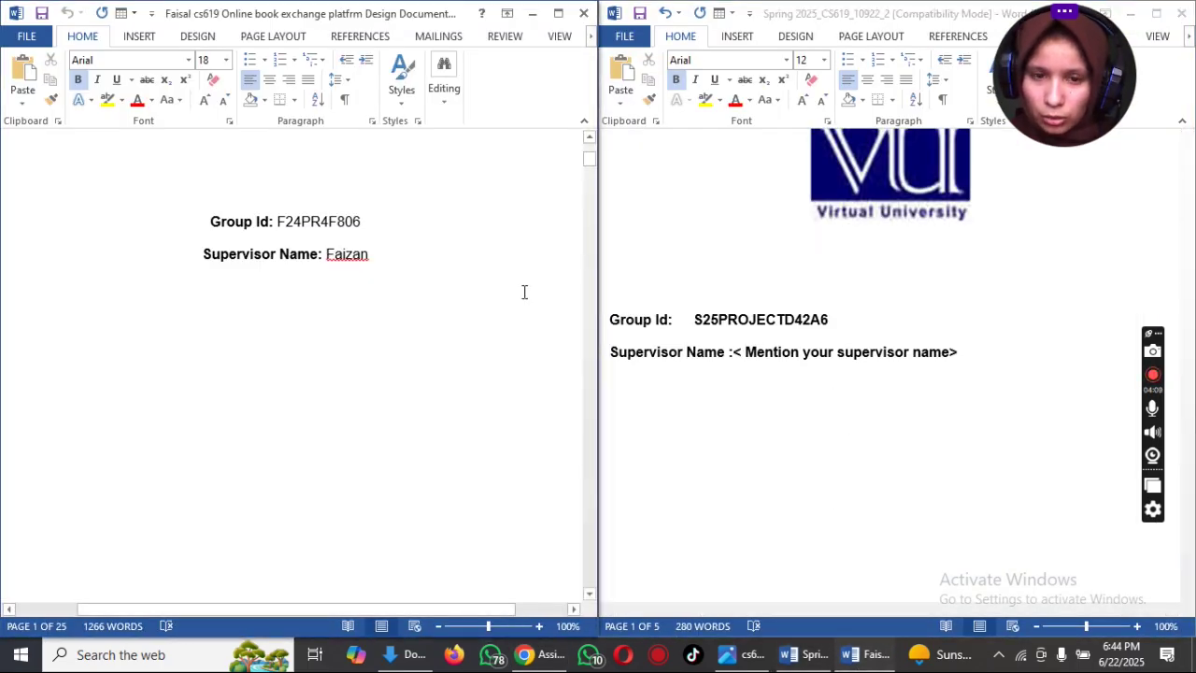
drag(590, 166, 593, 189)
click(1089, 297)
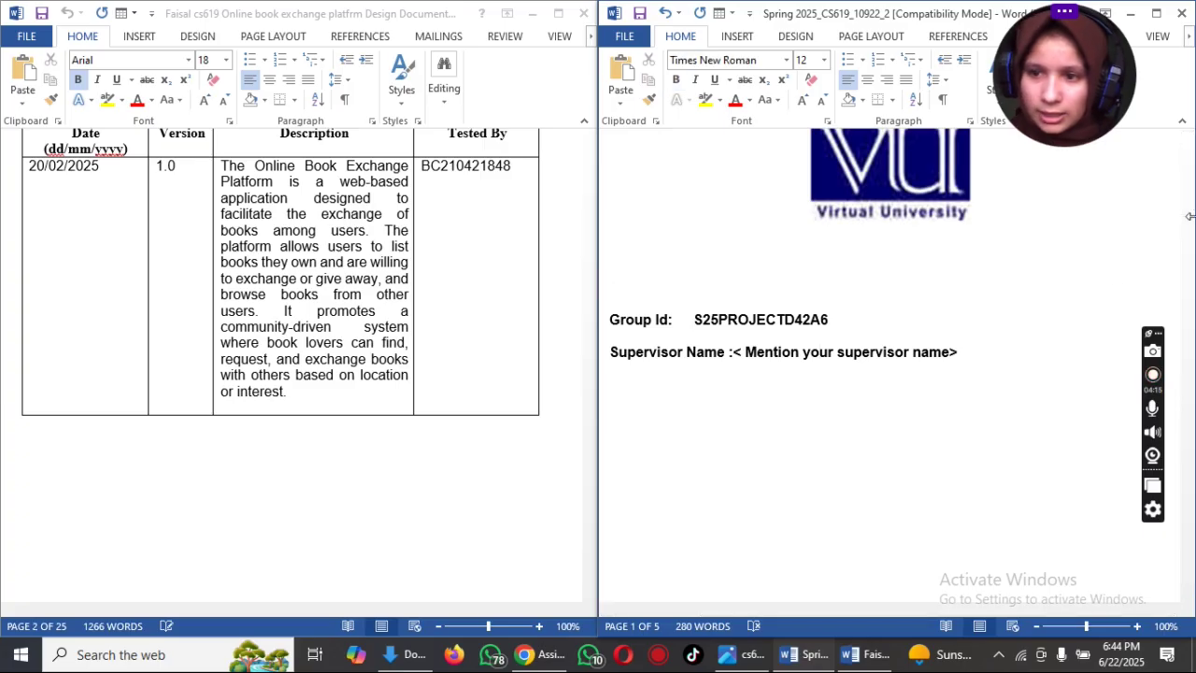
drag(1187, 213, 1188, 253)
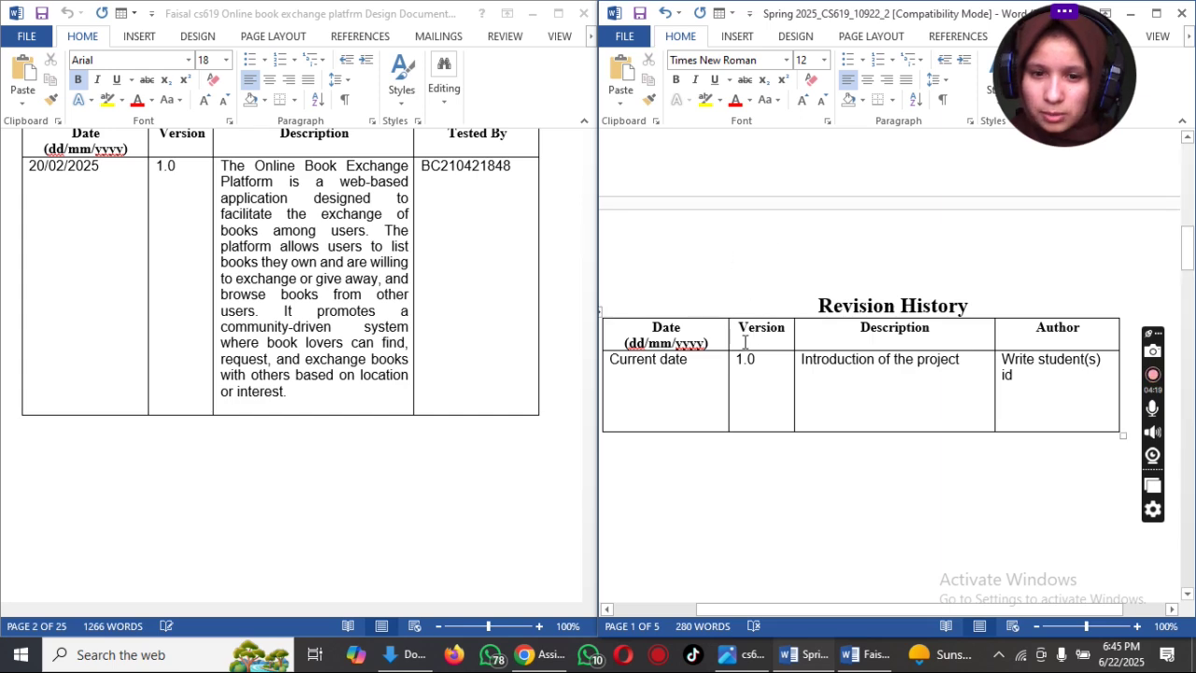
drag(707, 365, 625, 371)
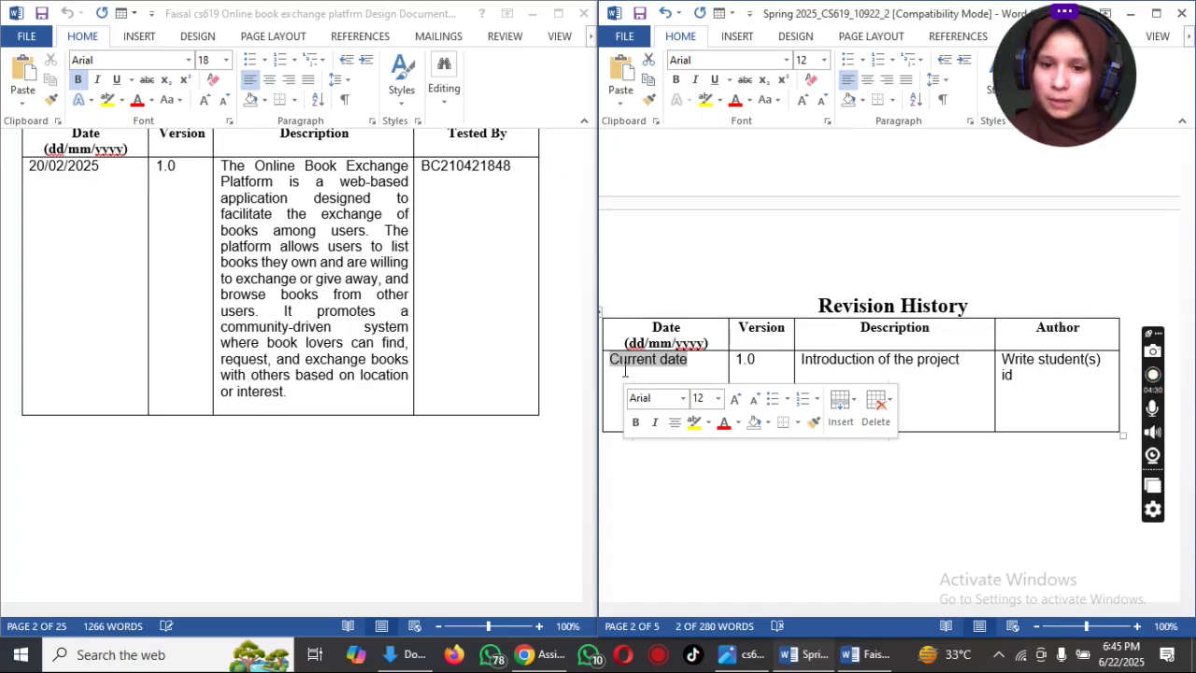
click(747, 363)
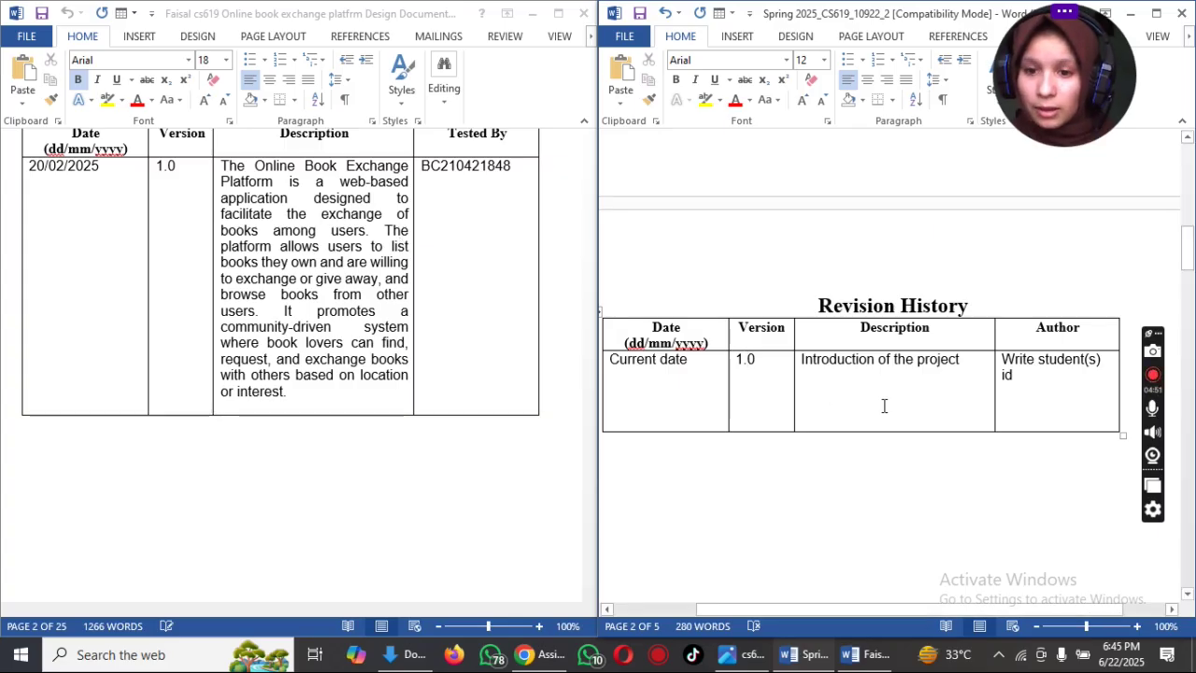
click(1059, 405)
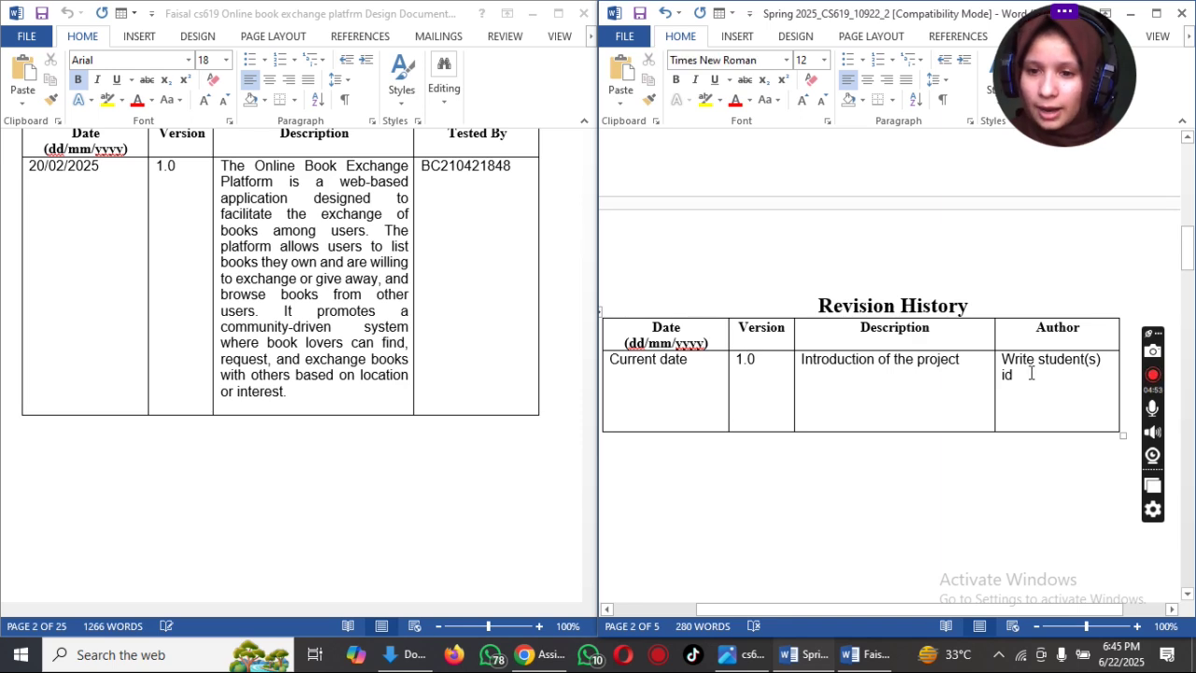
Reduce the font size of the Description and Author entries in the template's Revision History row to 11 pt.
drag(1010, 375, 953, 367)
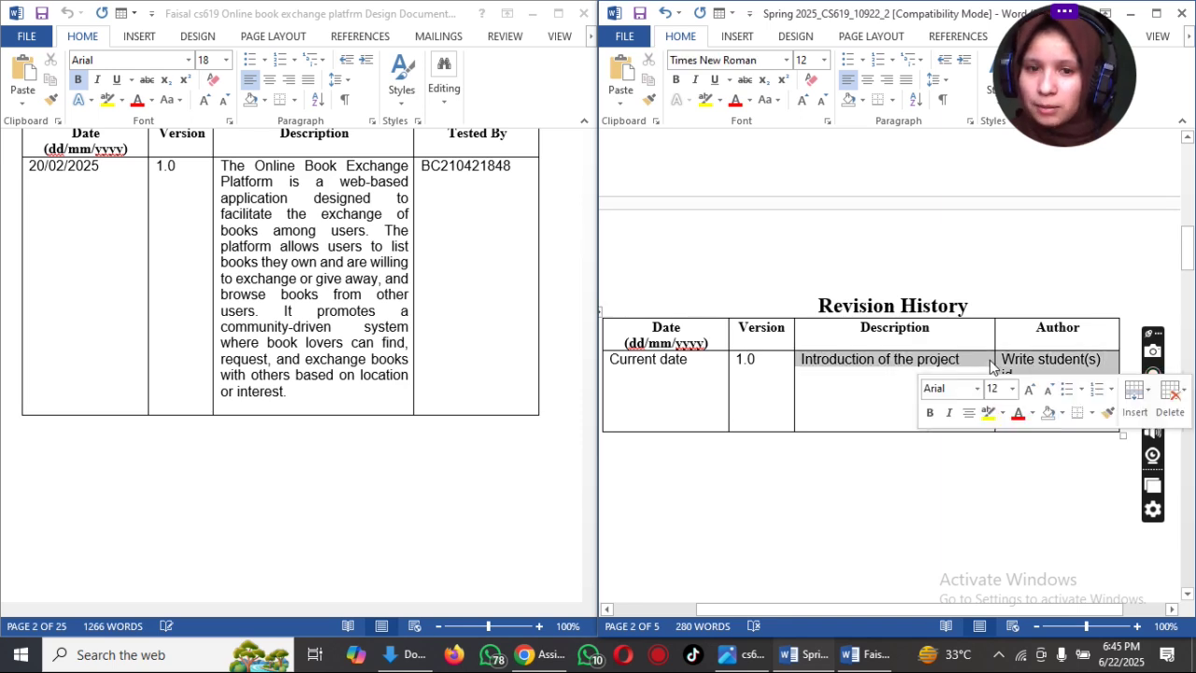
click(1048, 390)
click(1054, 372)
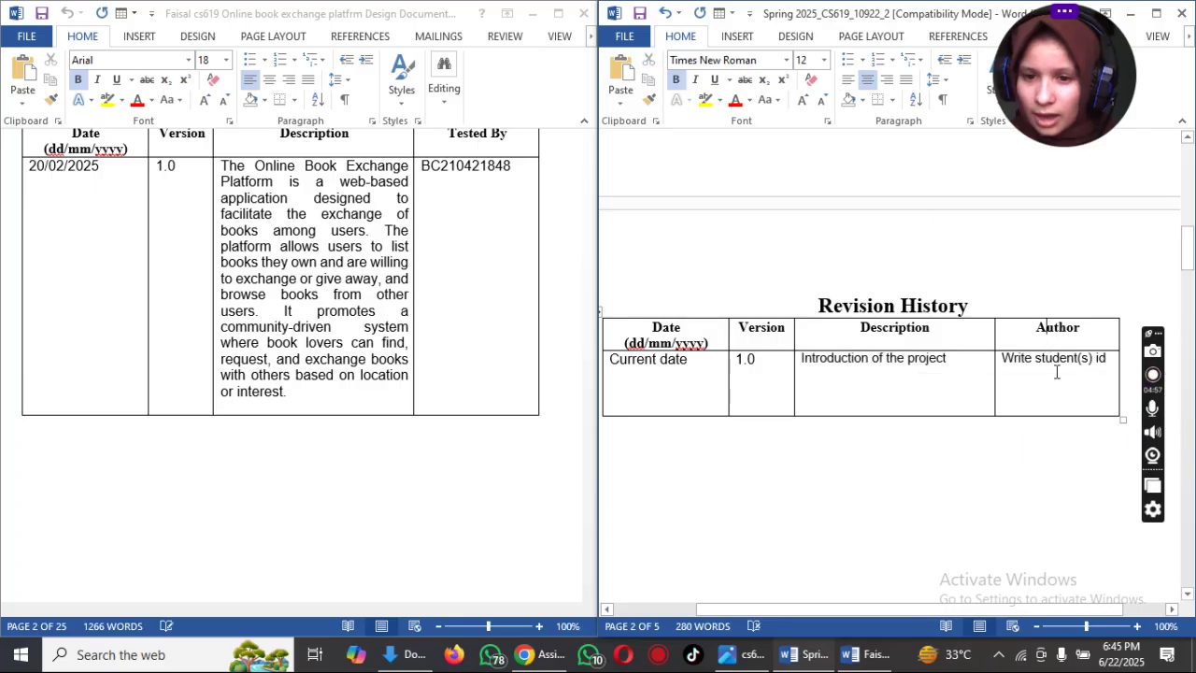
click(1044, 365)
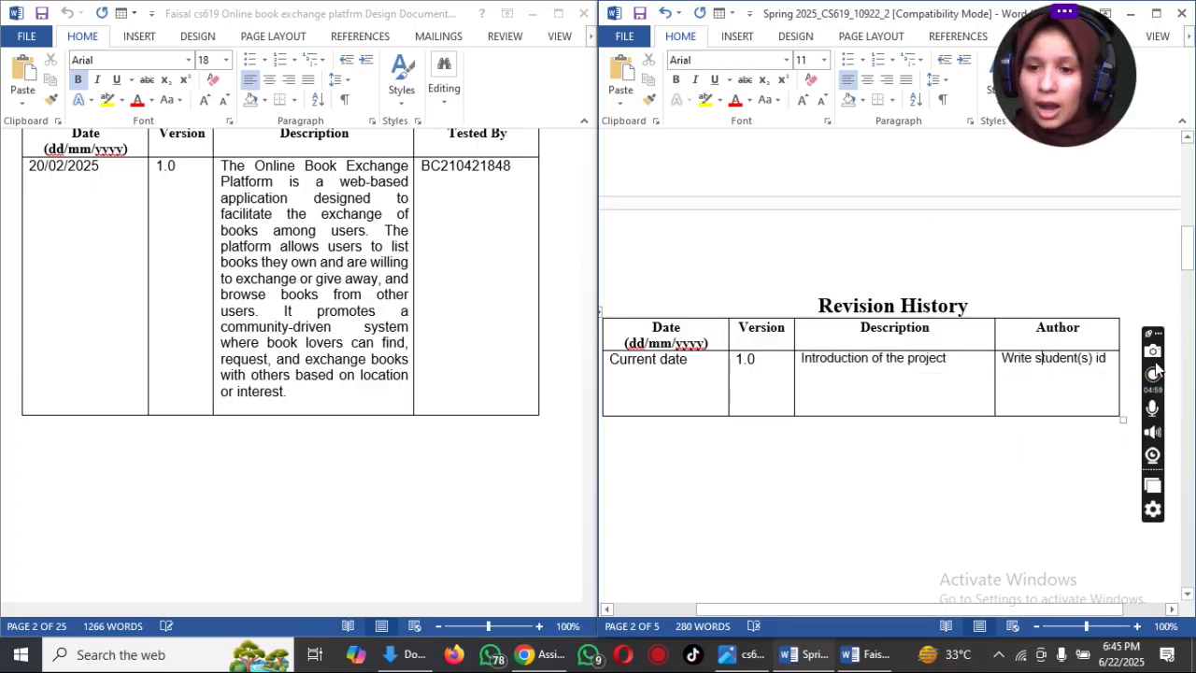
Compare the contents lists of both documents and find the sample's Introduction of Design Document section.
drag(1188, 245, 1188, 355)
click(558, 228)
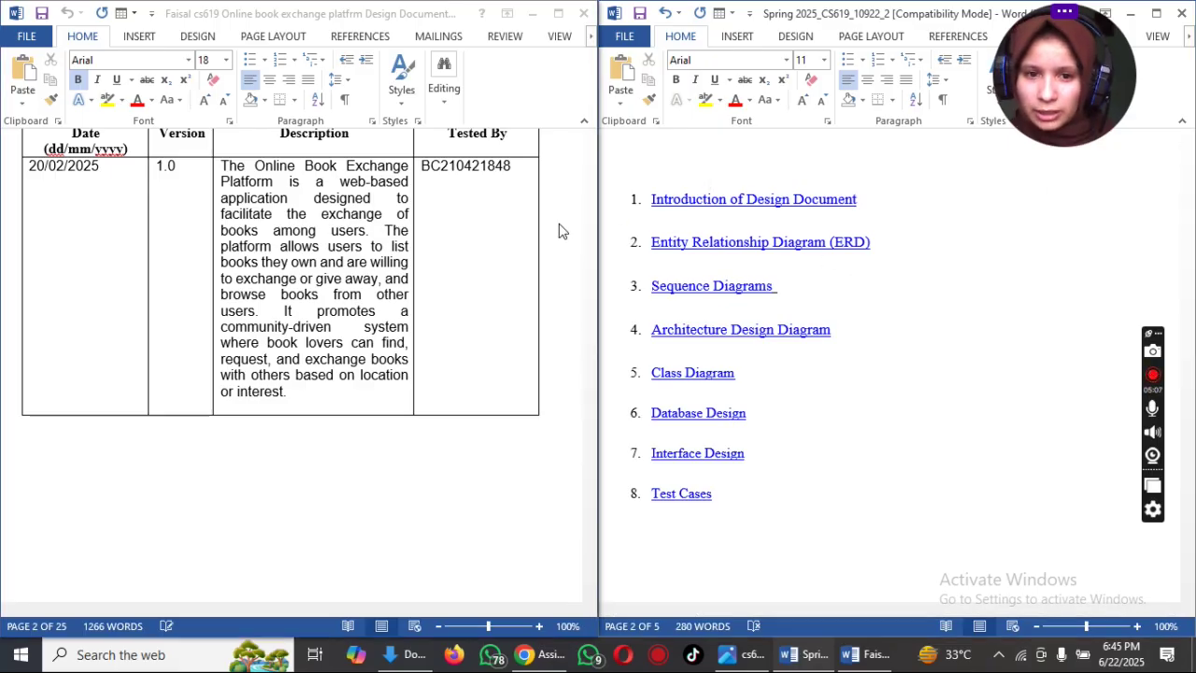
mouse_move(590, 173)
mouse_down()
mouse_move(595, 199)
mouse_move(592, 190)
mouse_up()
click(901, 334)
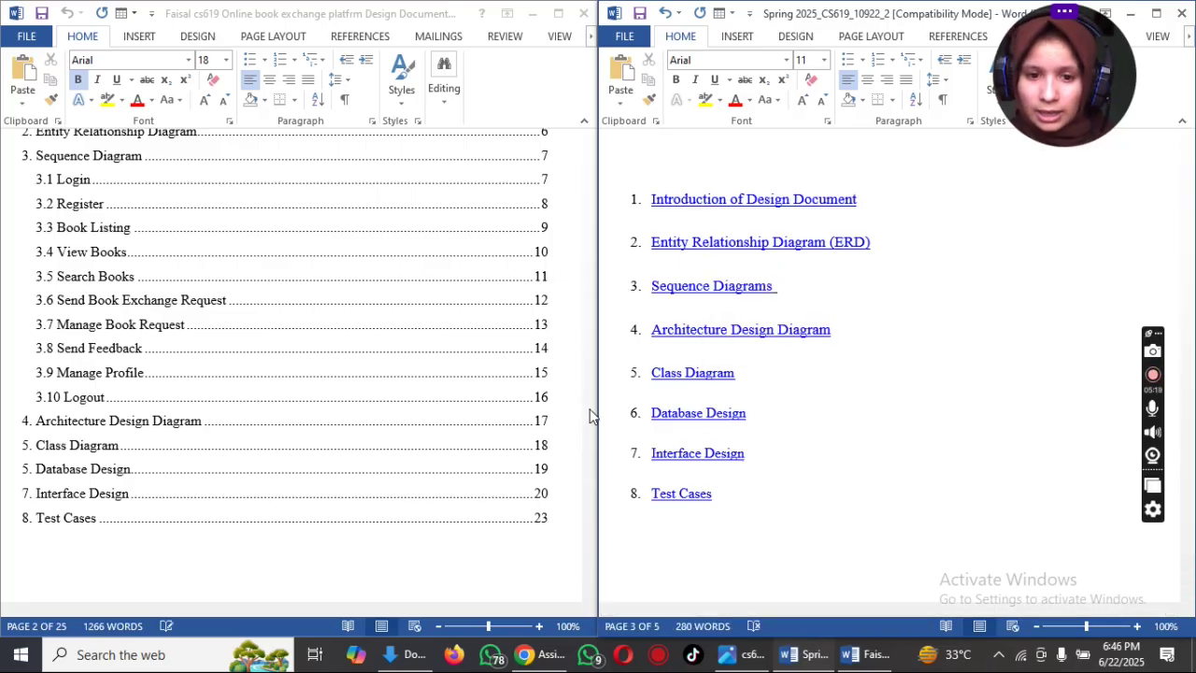
click(576, 363)
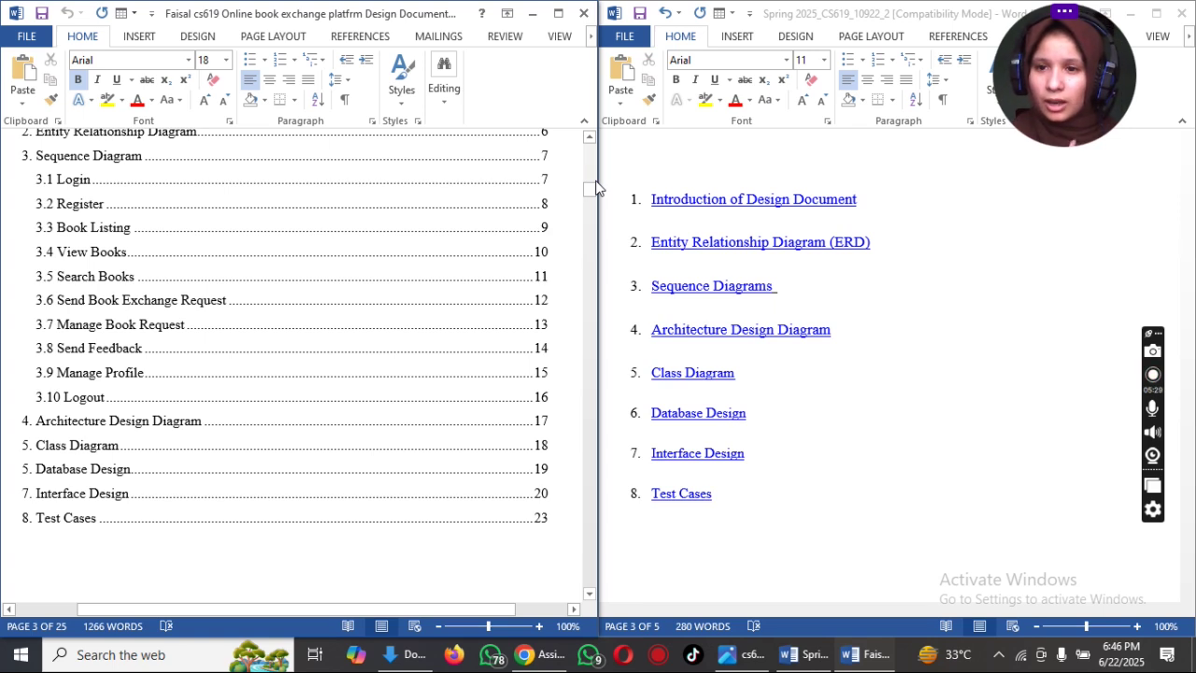
mouse_move(589, 189)
mouse_down()
mouse_move(589, 176)
mouse_move(592, 192)
mouse_up()
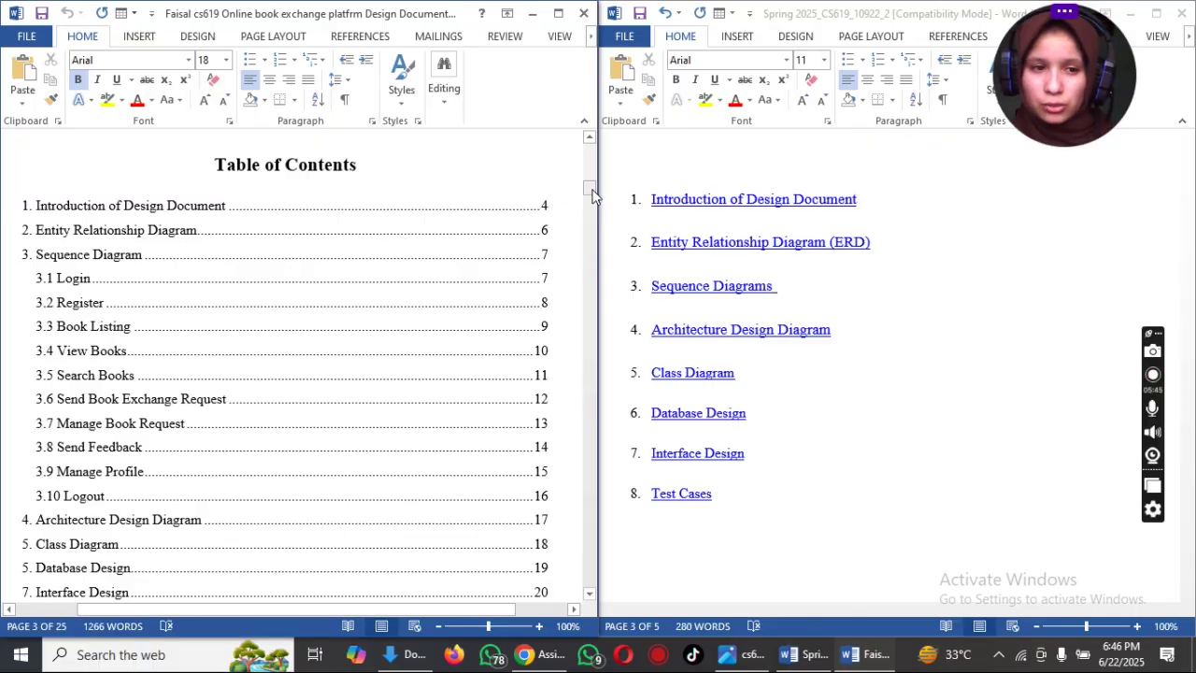
drag(591, 193, 598, 214)
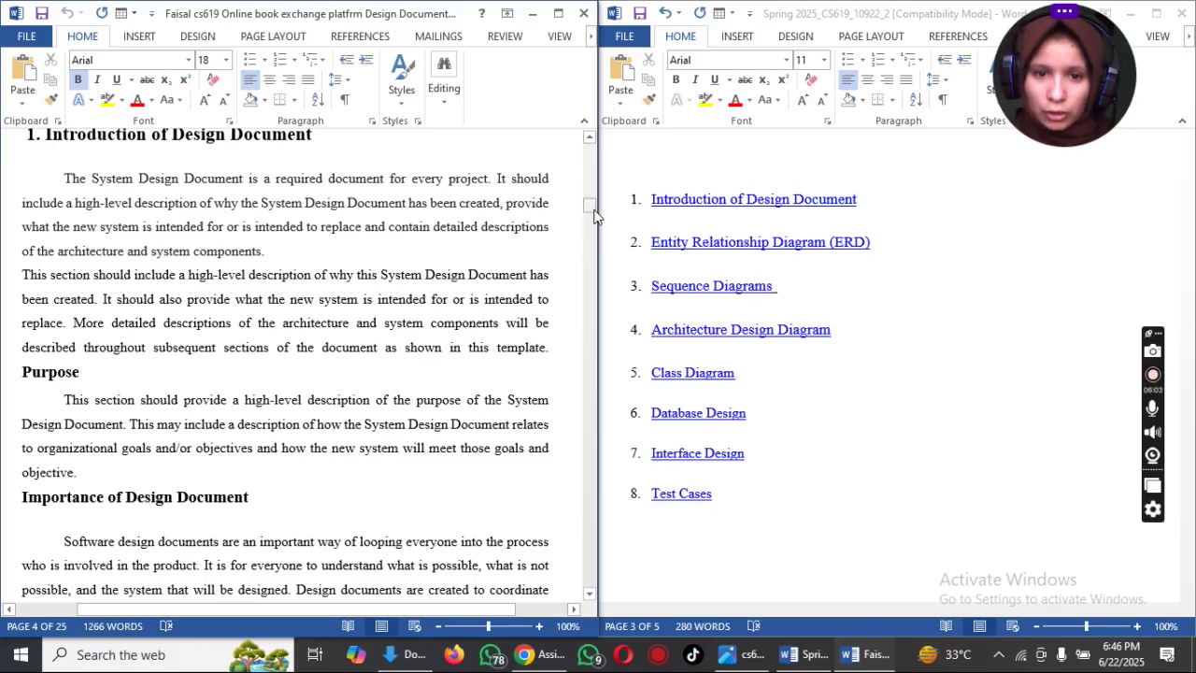
drag(592, 215, 593, 215)
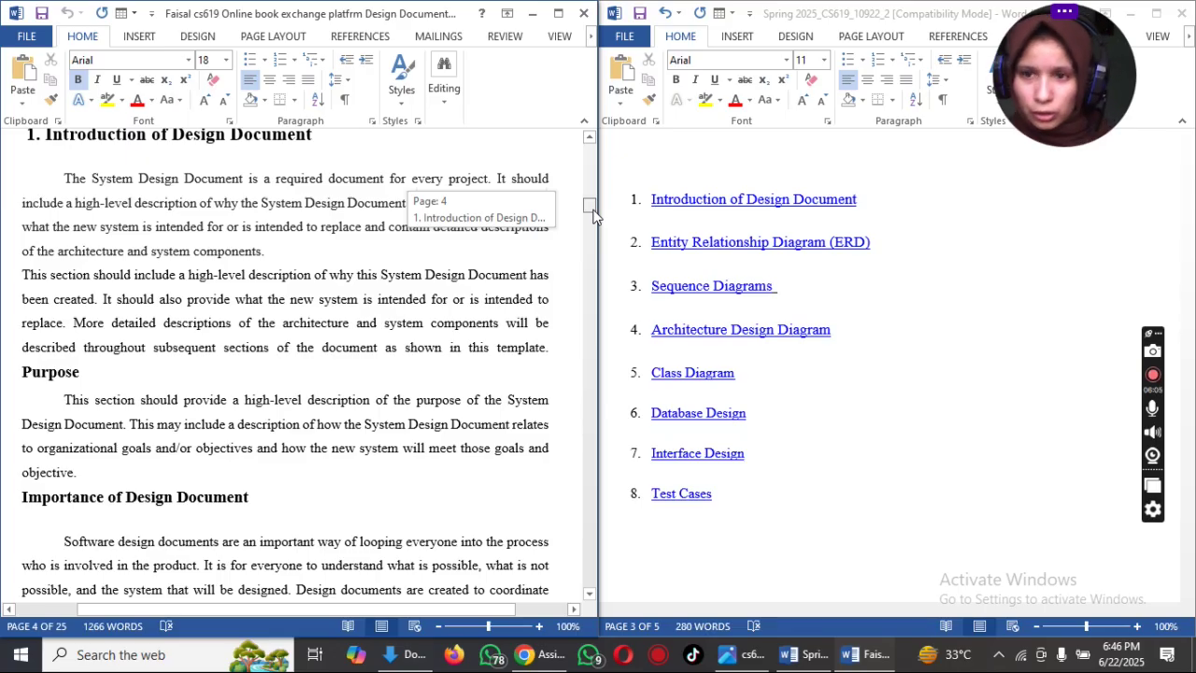
Swap the side-by-side Word windows so the sample fills the right half and the Spring 2025_CS619_10922_2 template the left.
drag(326, 11, 1195, 280)
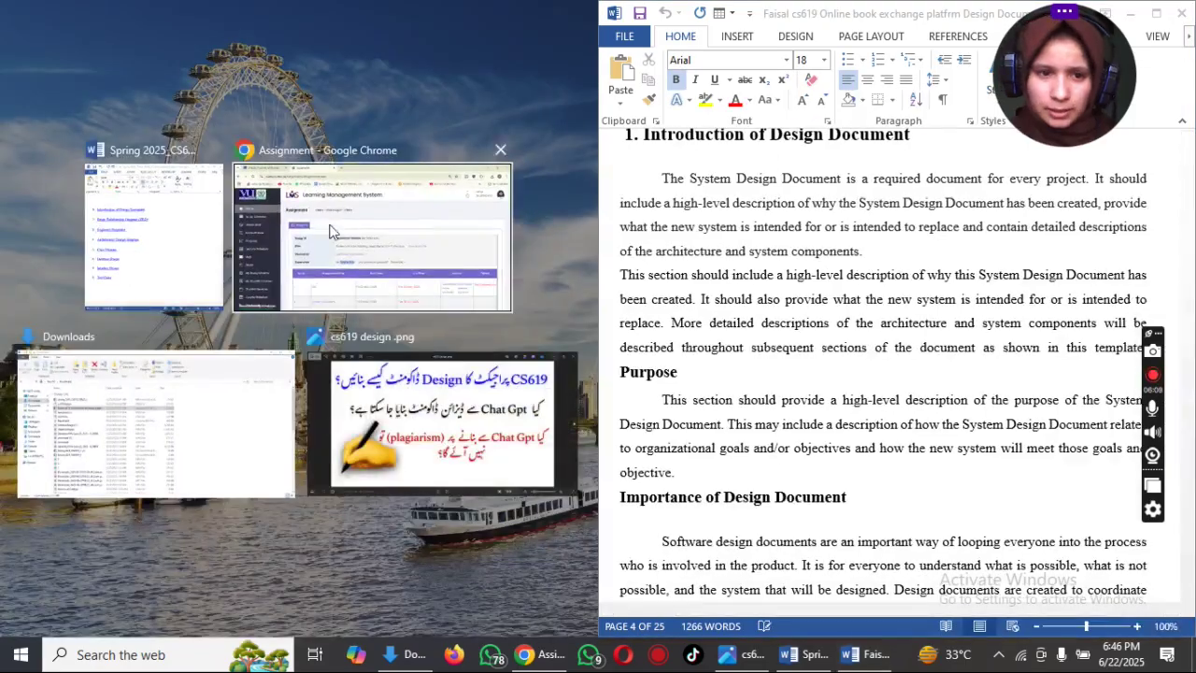
click(154, 229)
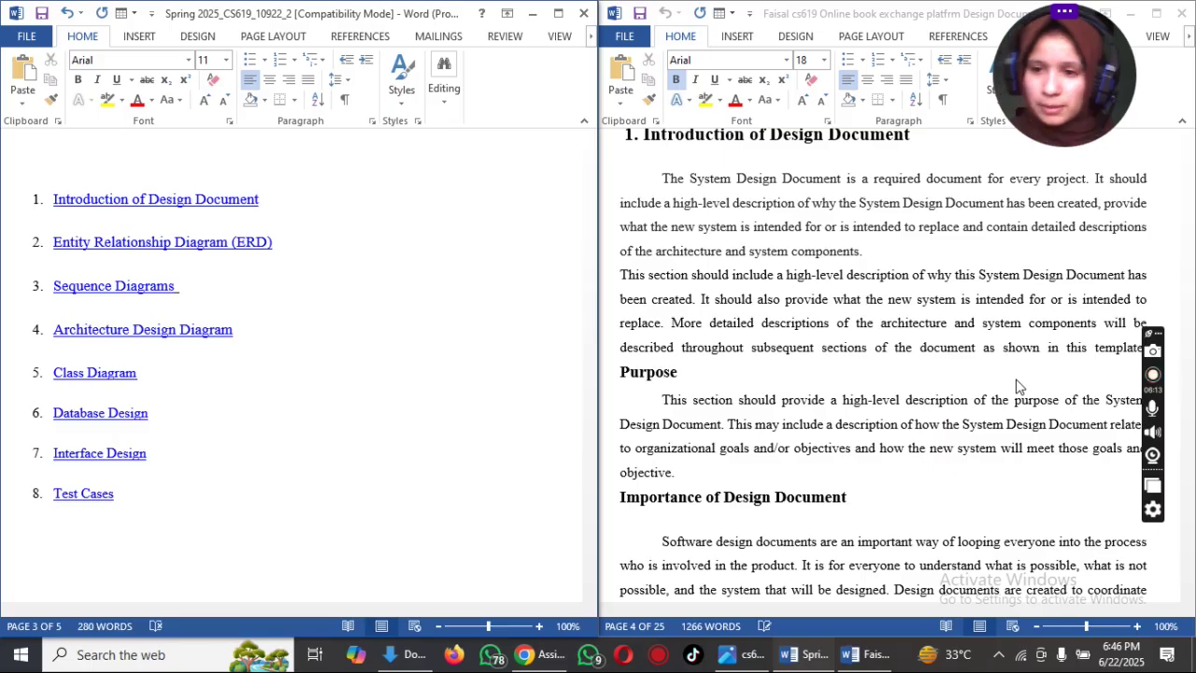
click(1064, 335)
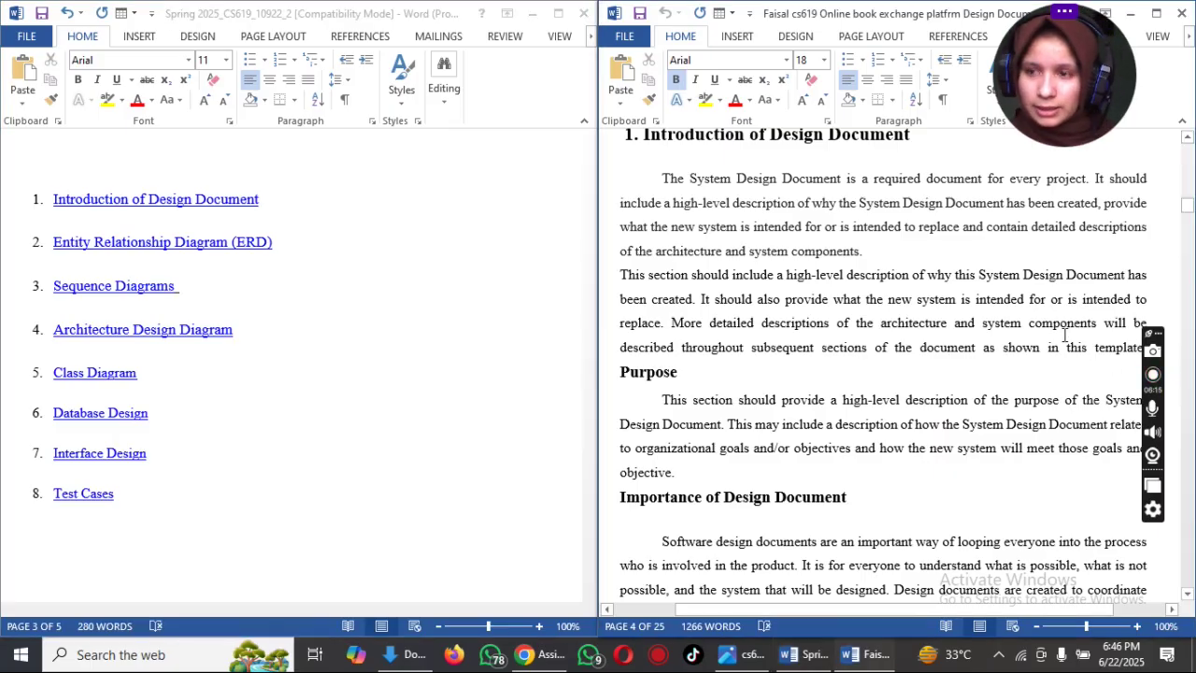
Read through the sample's introduction section and examine its Entity Relationship Diagram.
key(Page_Down)
key(Page_Down)
key(Page_Down)
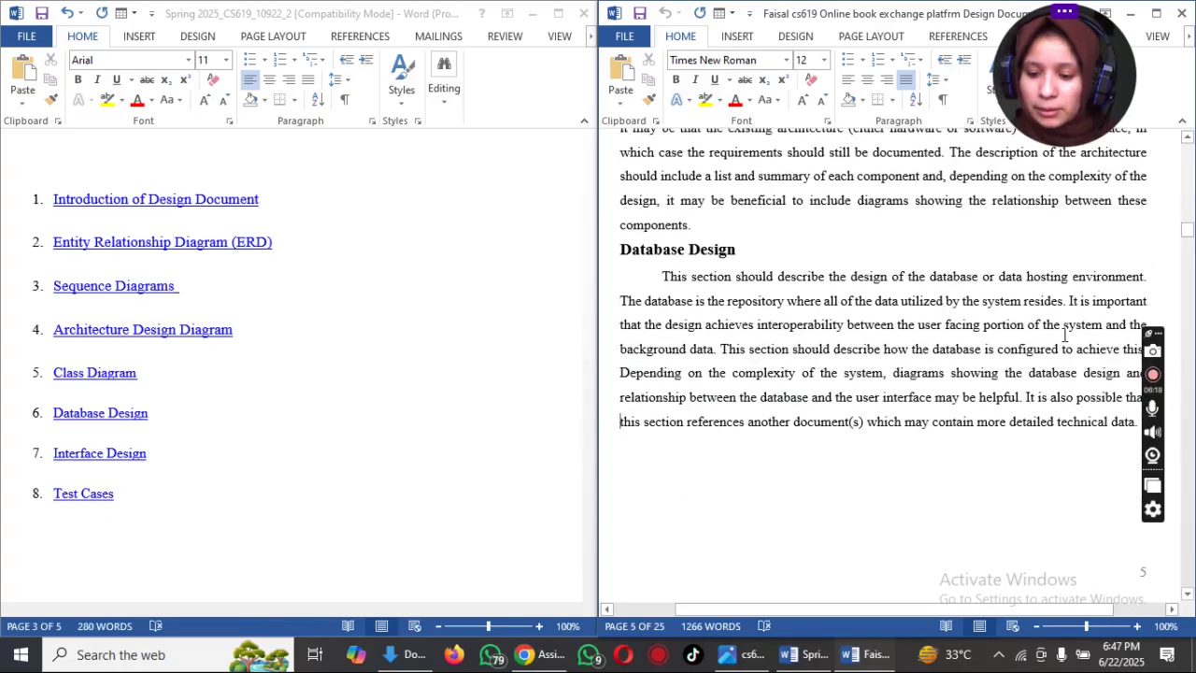
key(Page_Down)
scroll(1065, 335, up, 5)
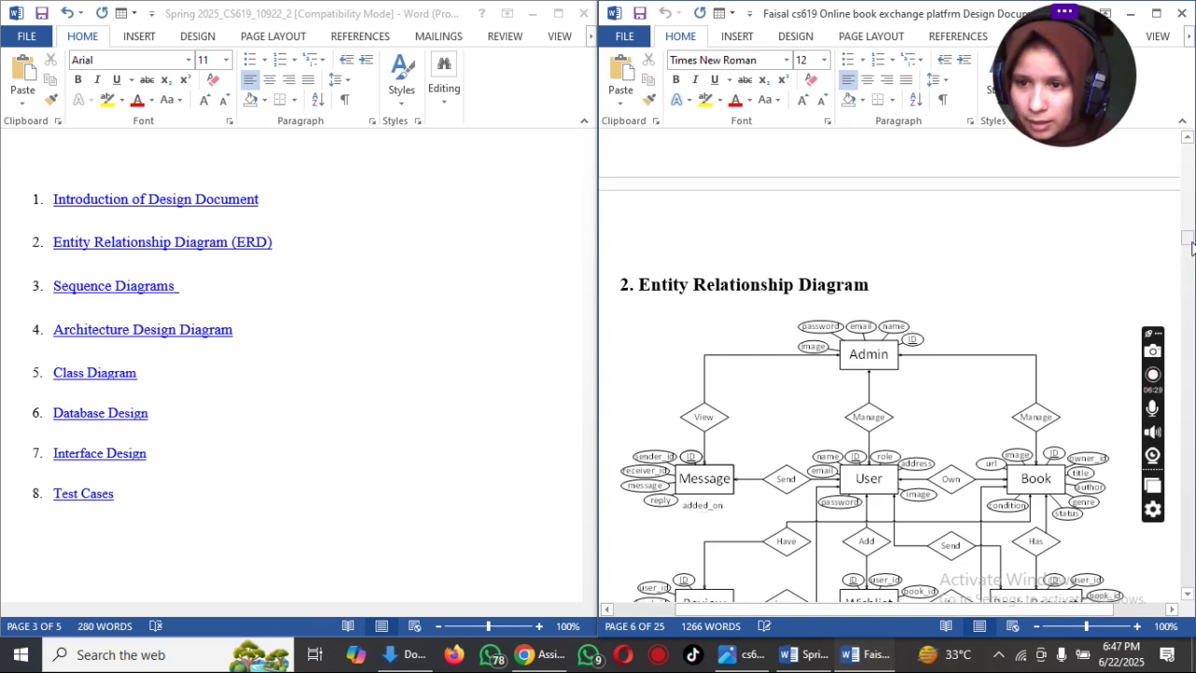
drag(1188, 241, 1189, 246)
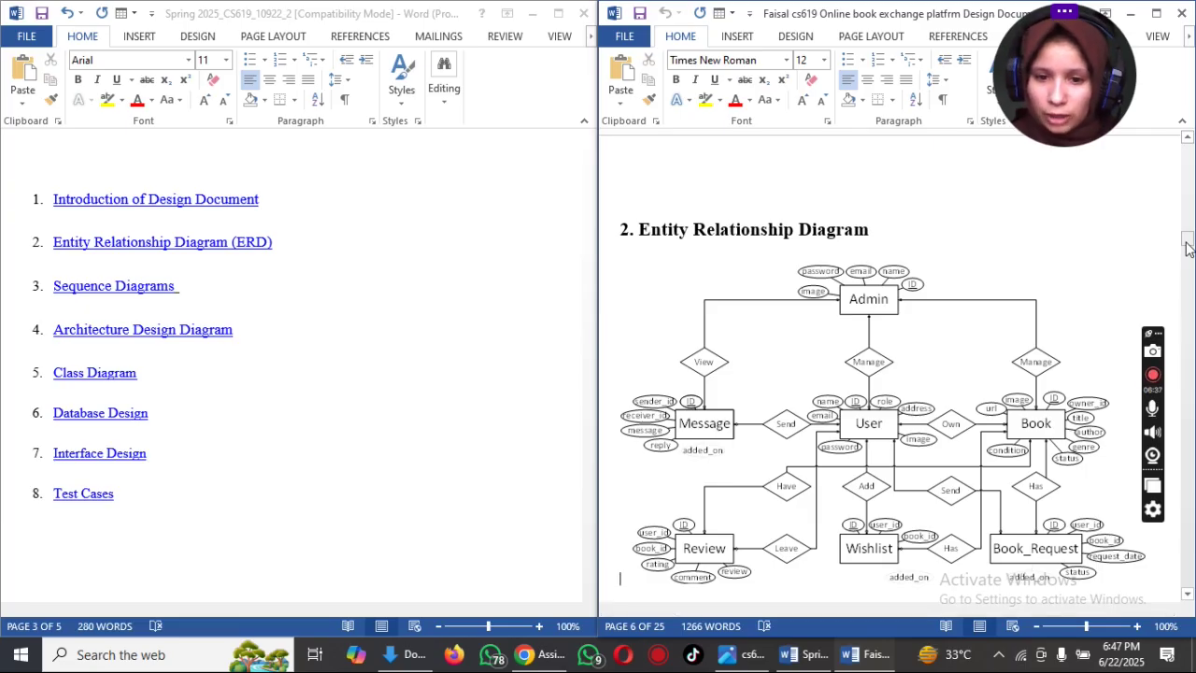
drag(1188, 244, 1191, 253)
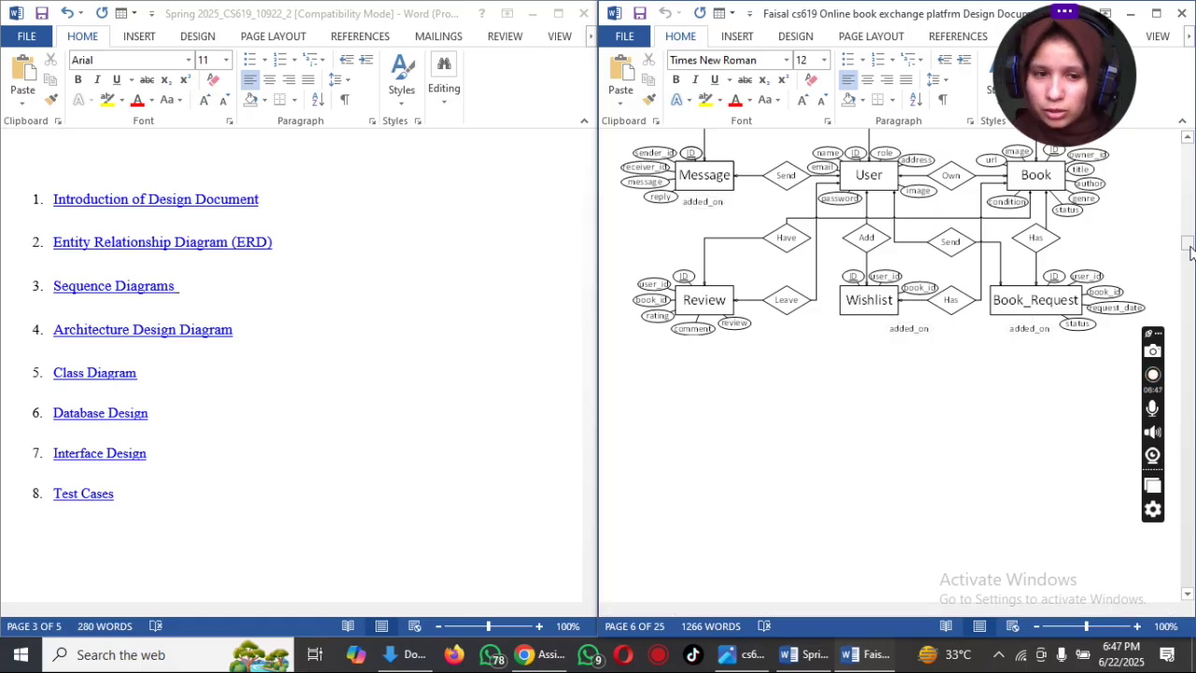
Examine the sample's Sequence Diagram section, starting with 3.1 Login, against the template's Sequence Diagrams item.
drag(1190, 253, 1191, 271)
click(105, 283)
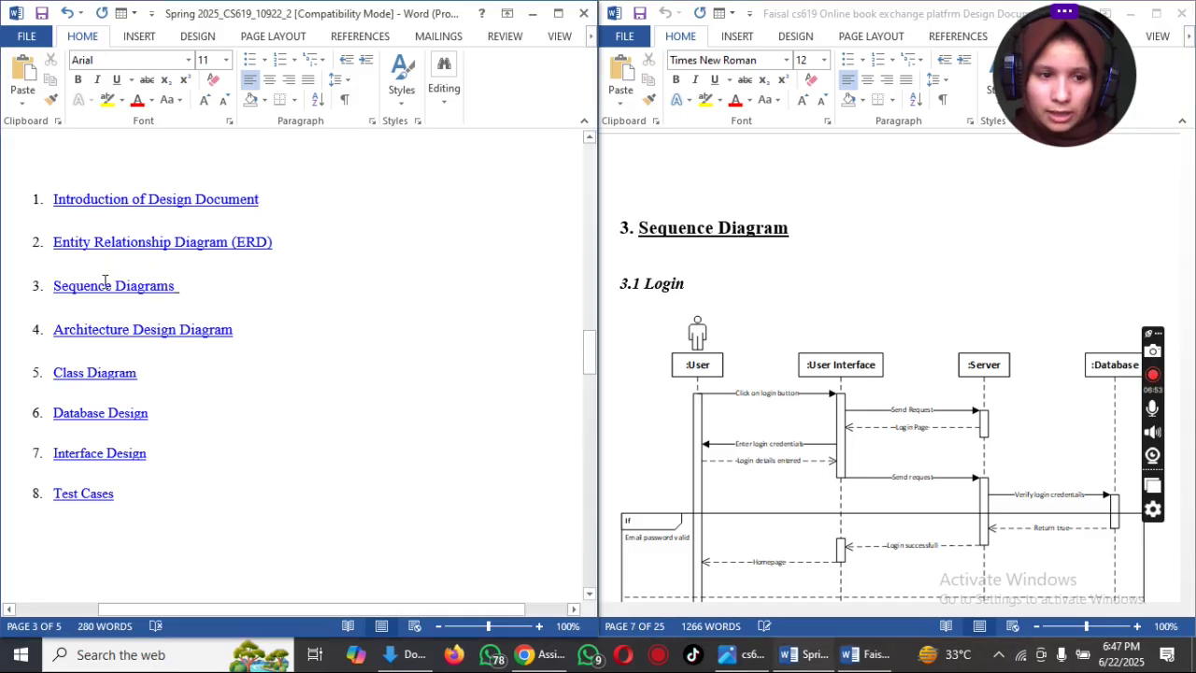
click(884, 276)
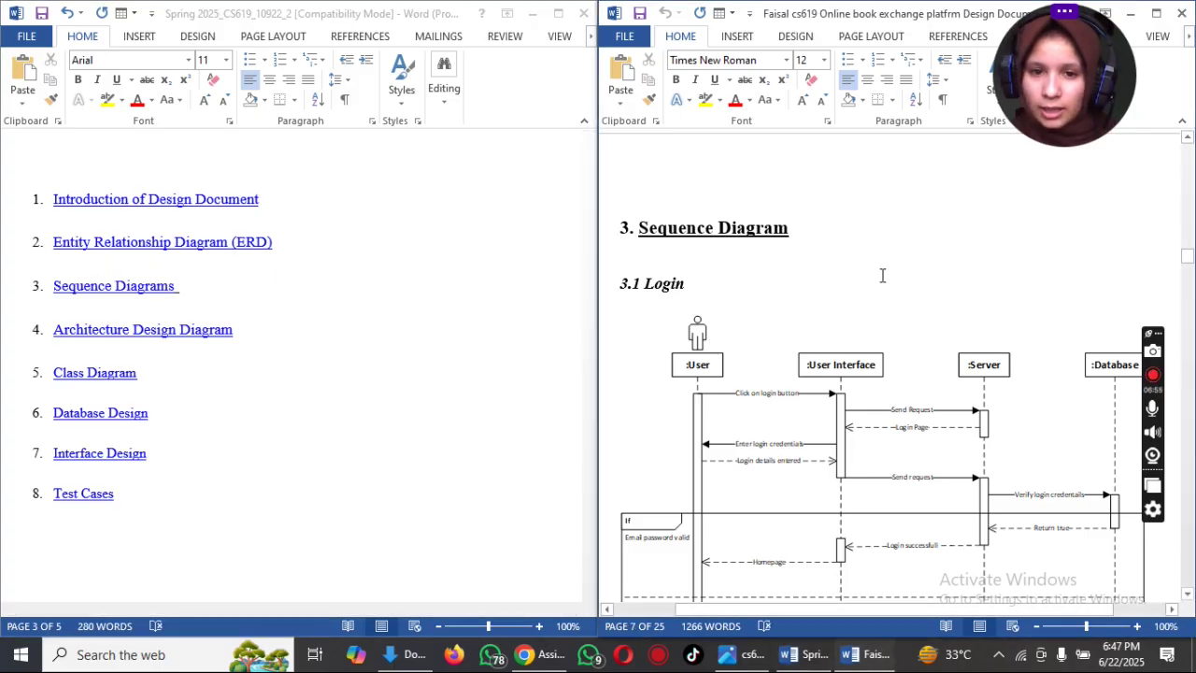
drag(1189, 258, 1185, 267)
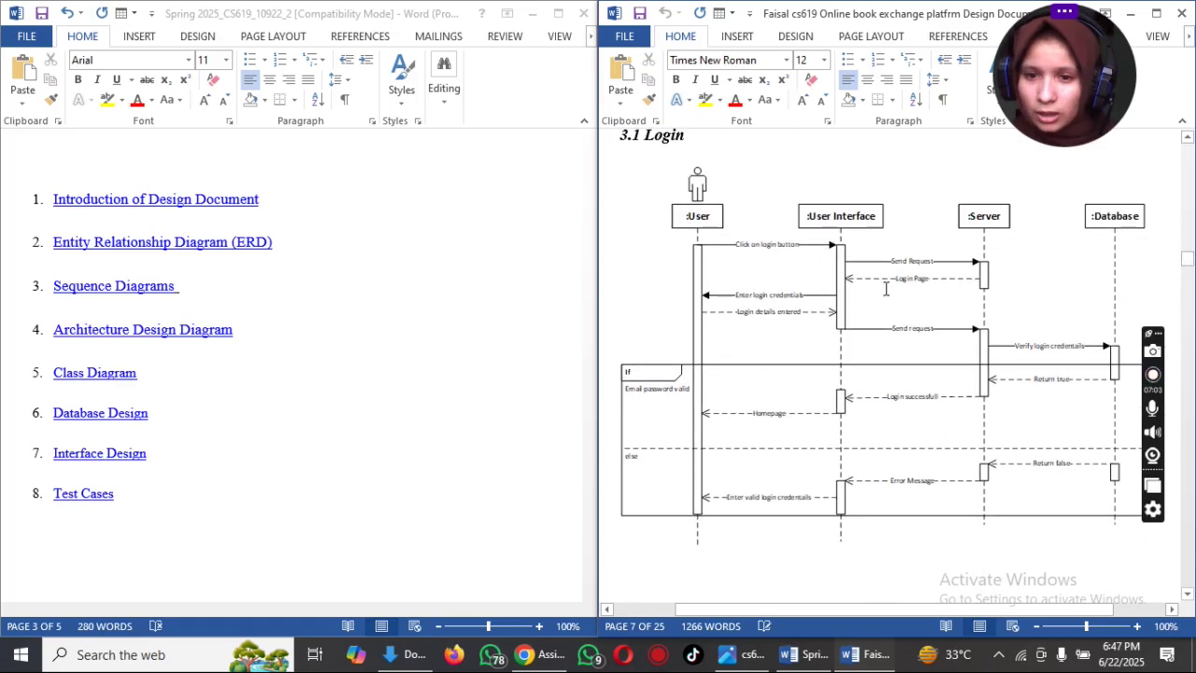
click(863, 154)
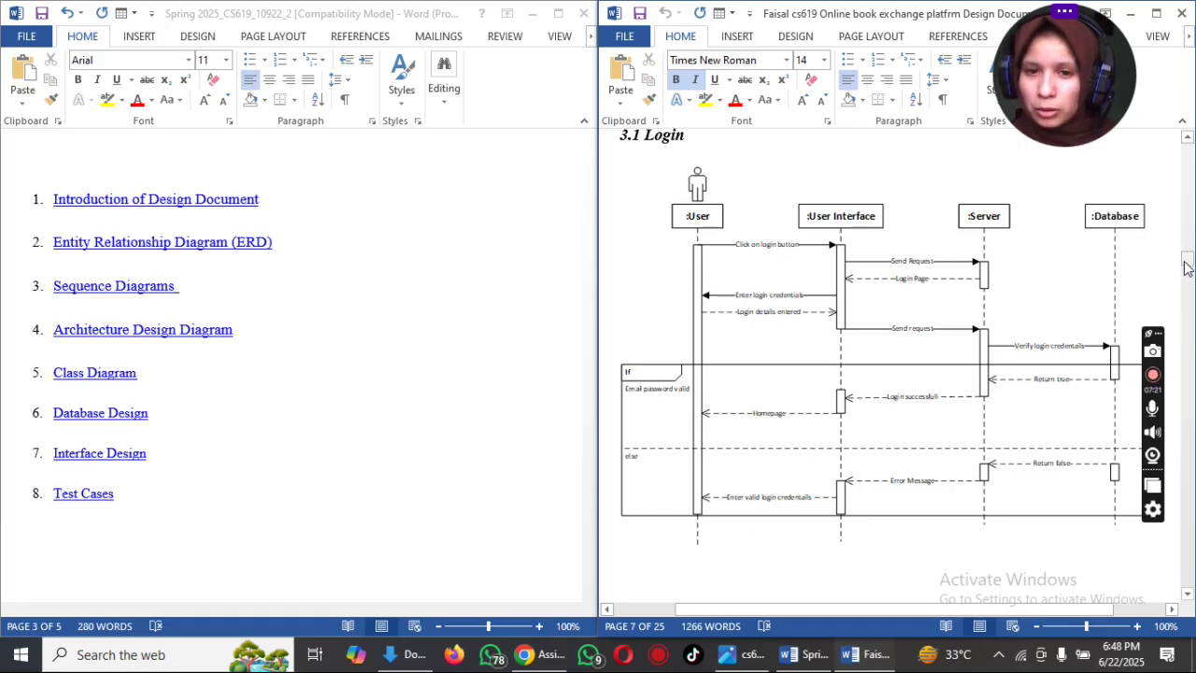
drag(1187, 268, 1188, 286)
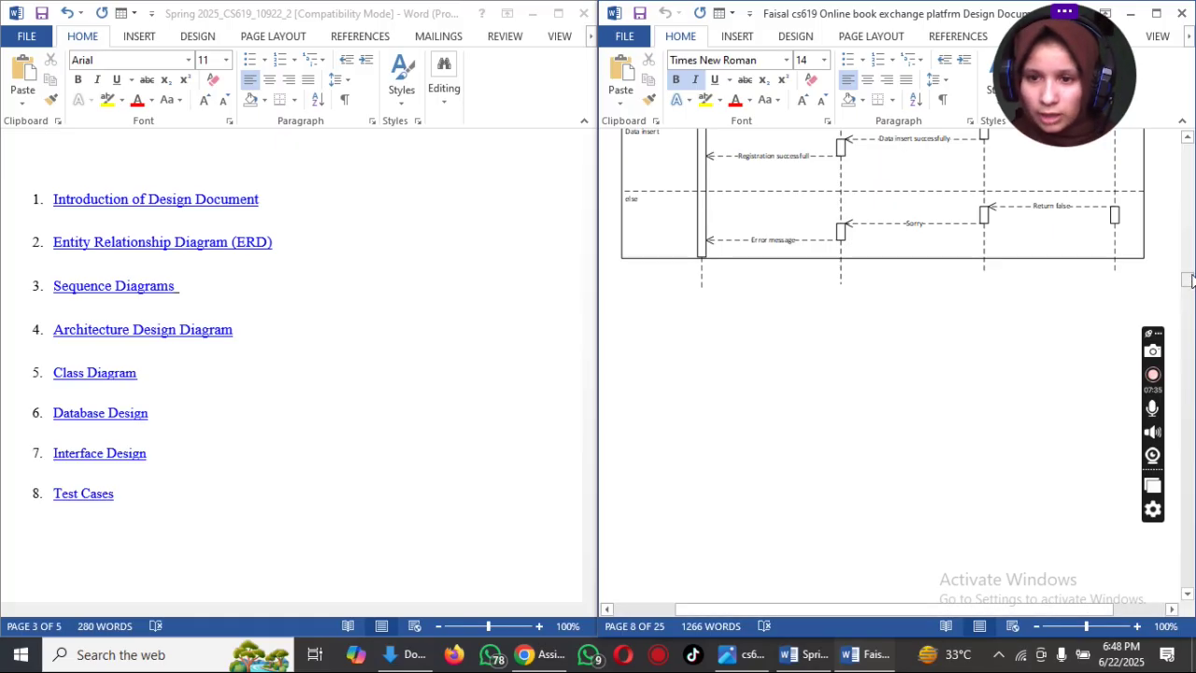
Go through the sample's remaining sequence diagrams, including 3.5 Search Books, and examine its layered Architecture Design Diagram.
drag(1188, 280, 1190, 327)
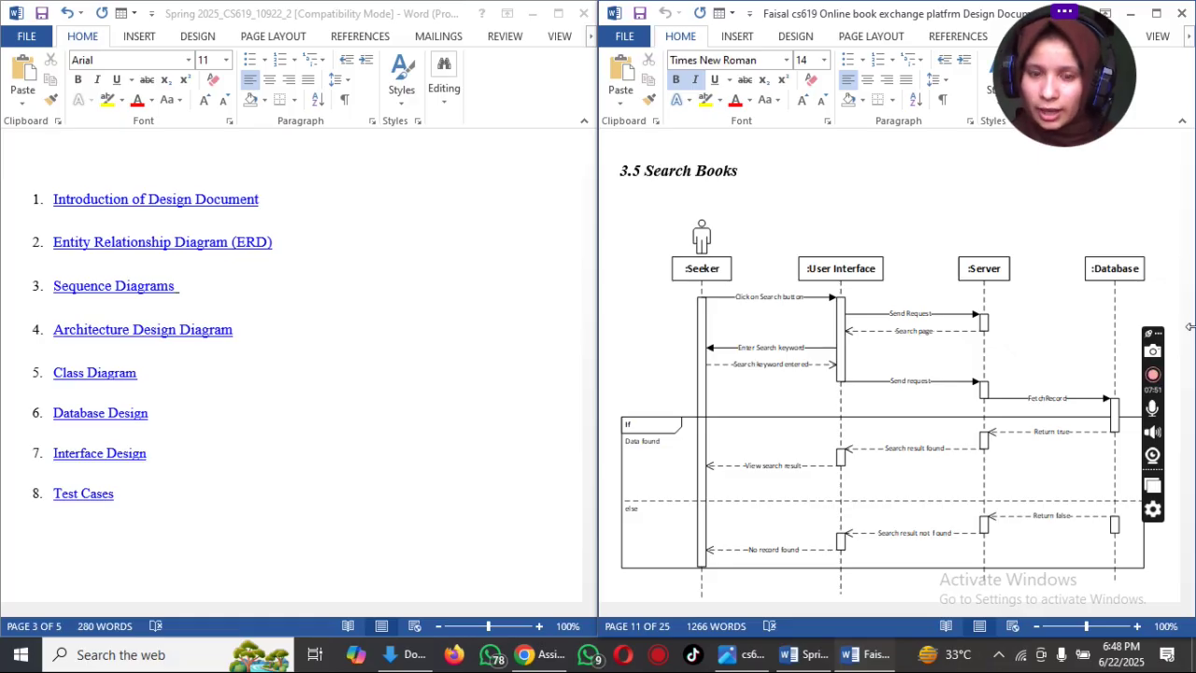
drag(1191, 338, 1191, 437)
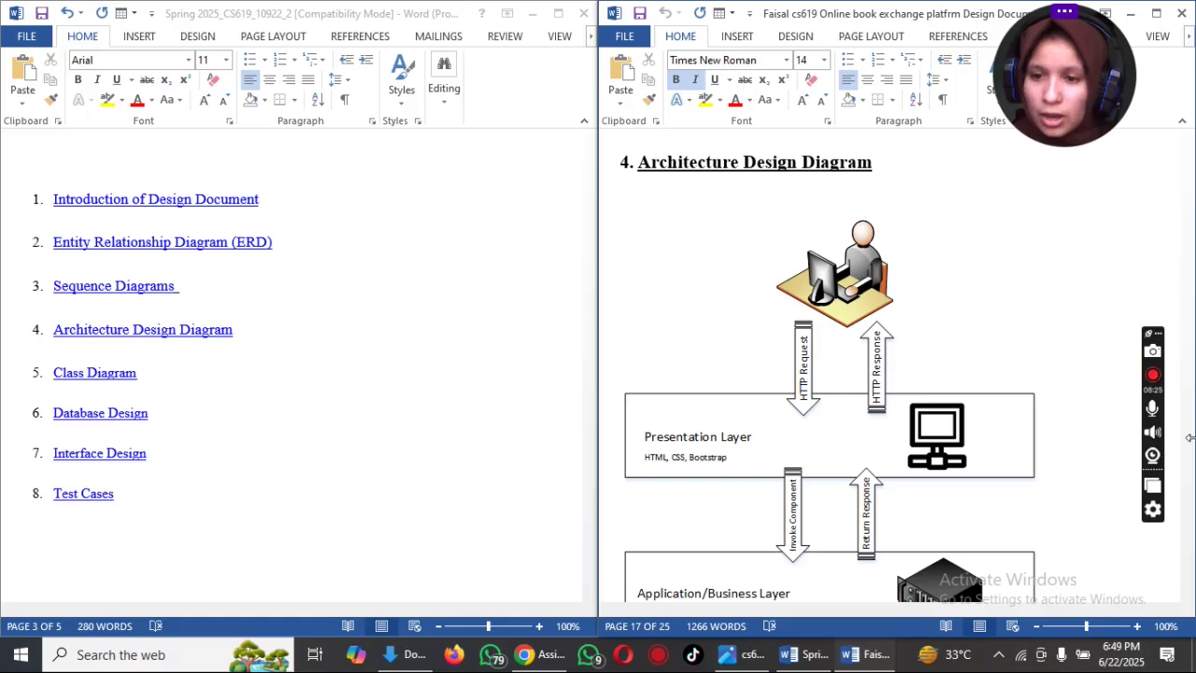
drag(1188, 430, 1187, 442)
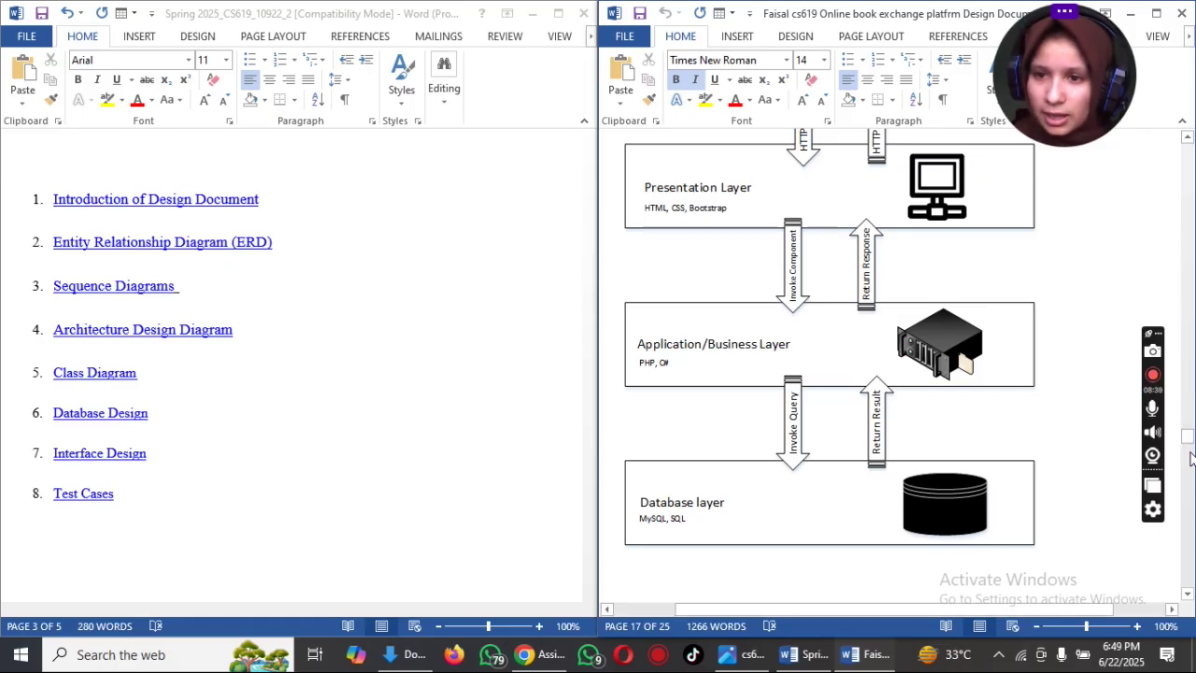
Find the sample's Class Diagram section and examine its Admin, Message, User and Book classes.
drag(1192, 456, 1189, 455)
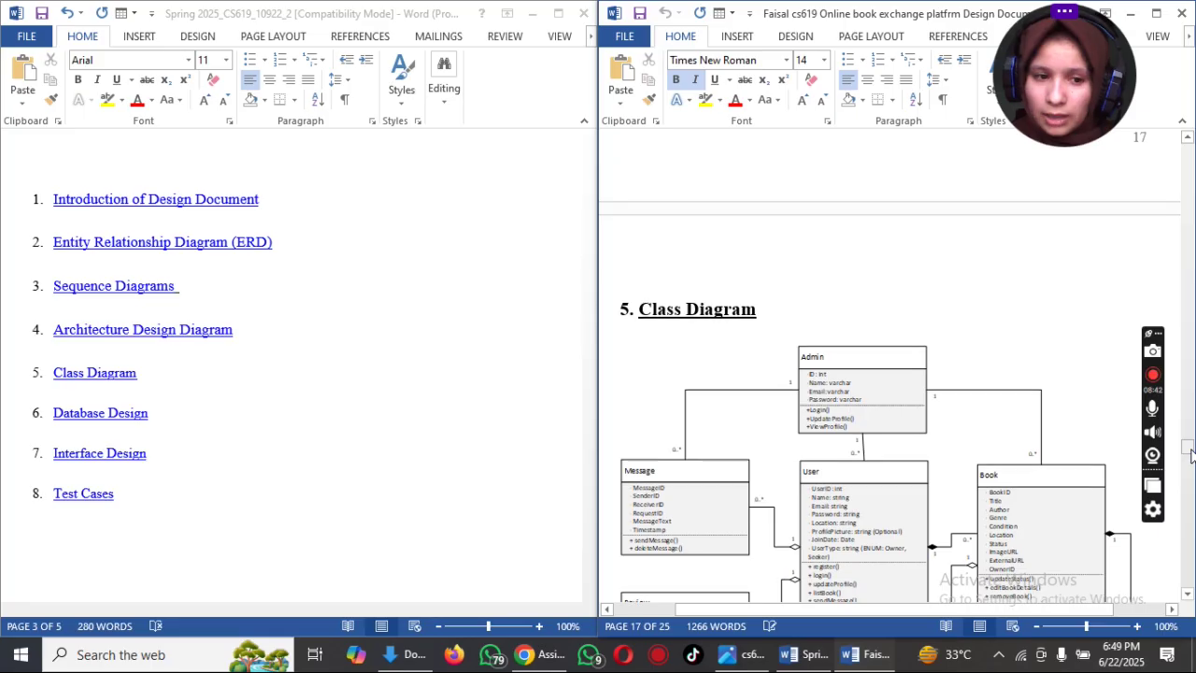
click(987, 329)
click(1187, 450)
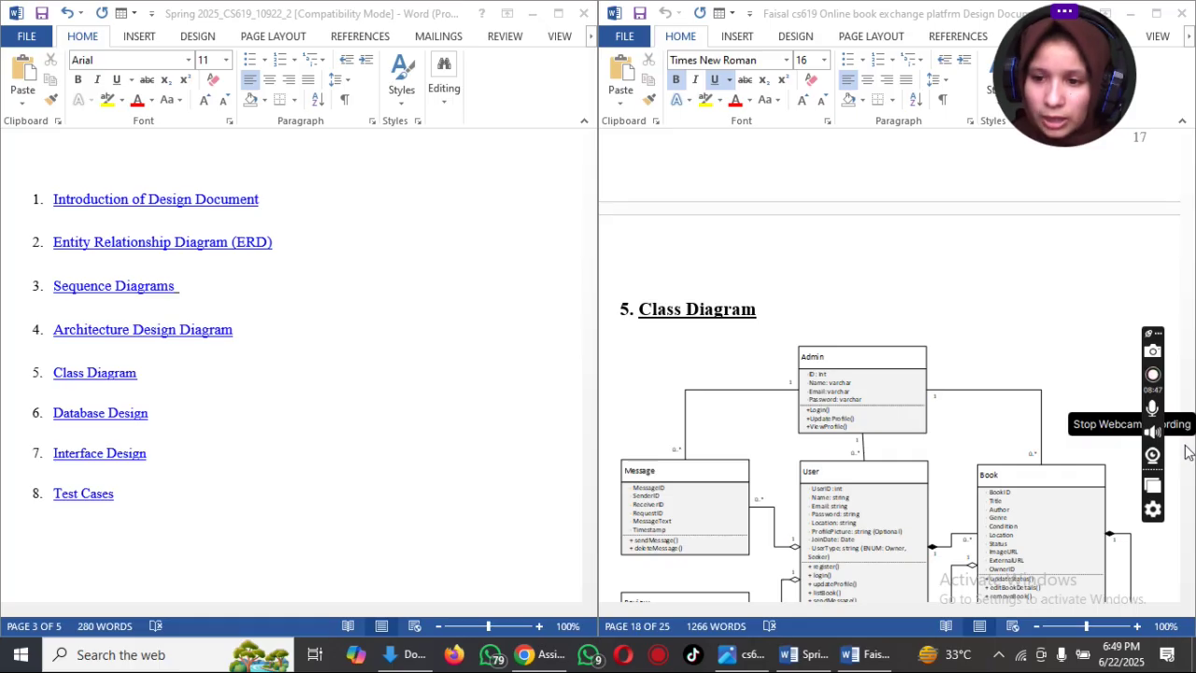
click(1121, 245)
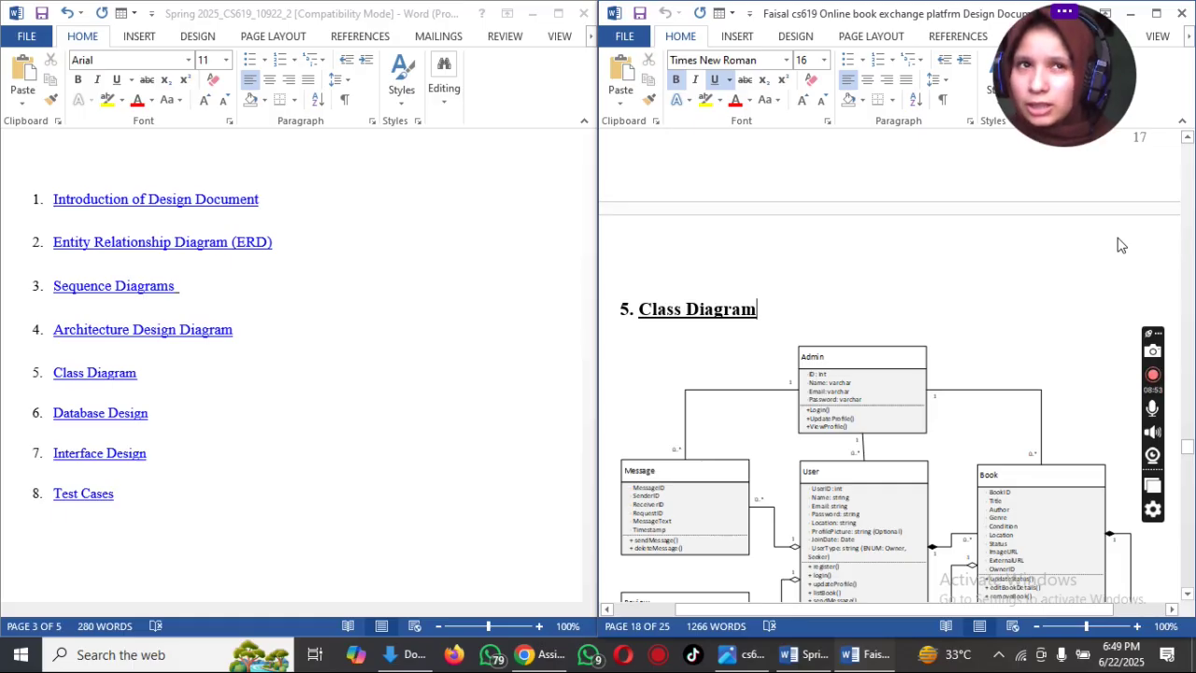
Switch to Chrome, check the bookmarked draw.io diagram site in a new tab, close it and return to the Word documents.
click(551, 652)
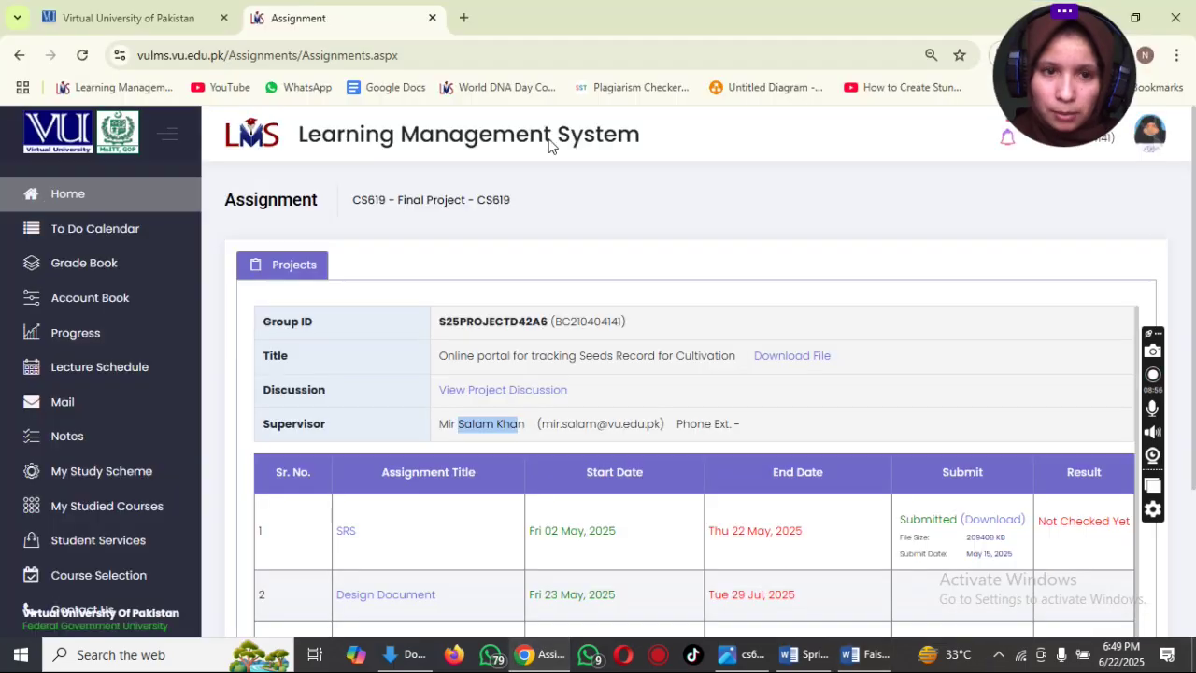
right_click(765, 92)
click(796, 117)
click(541, 10)
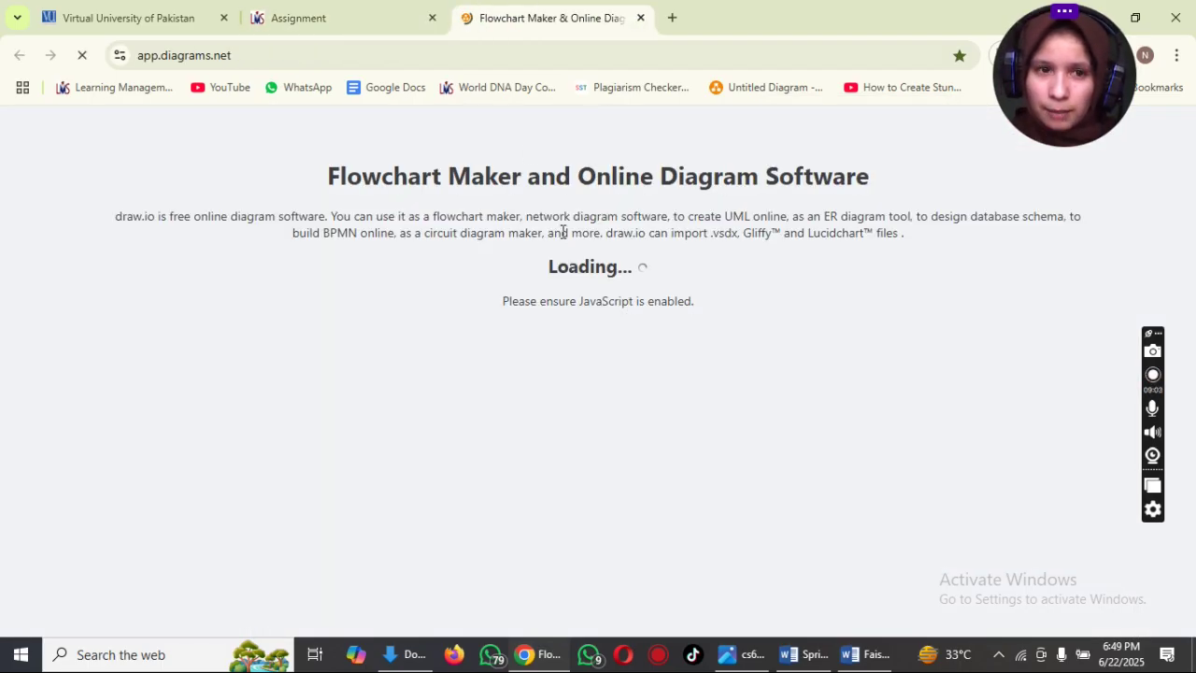
click(640, 18)
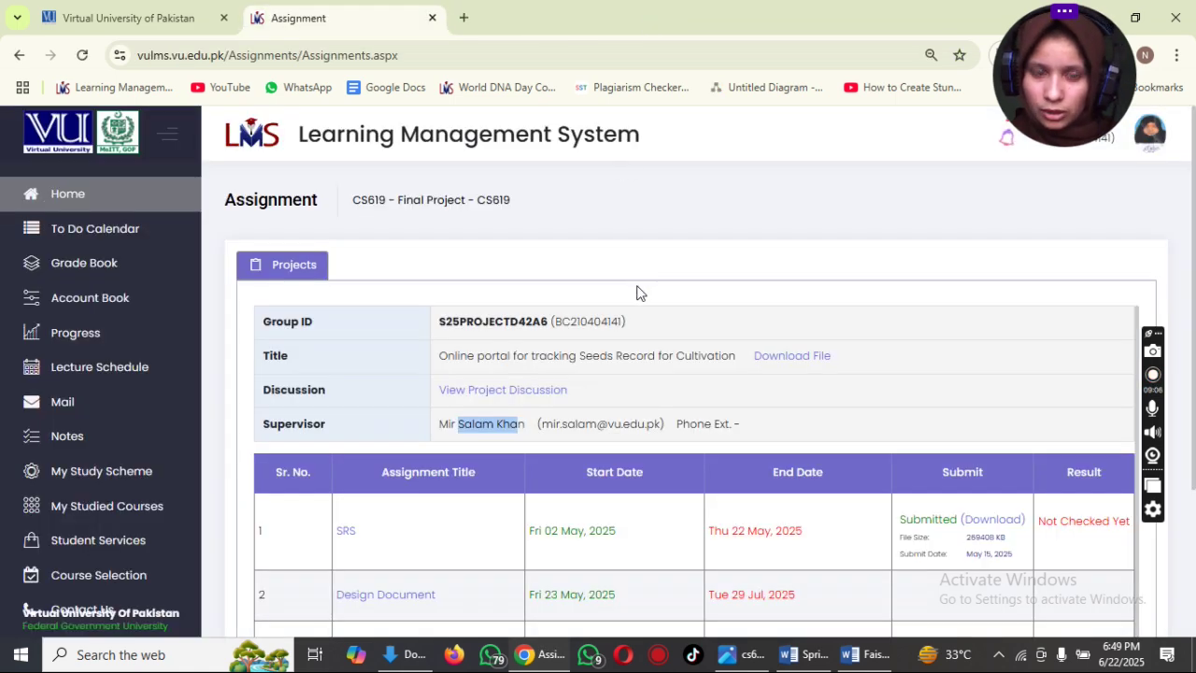
click(869, 653)
click(869, 654)
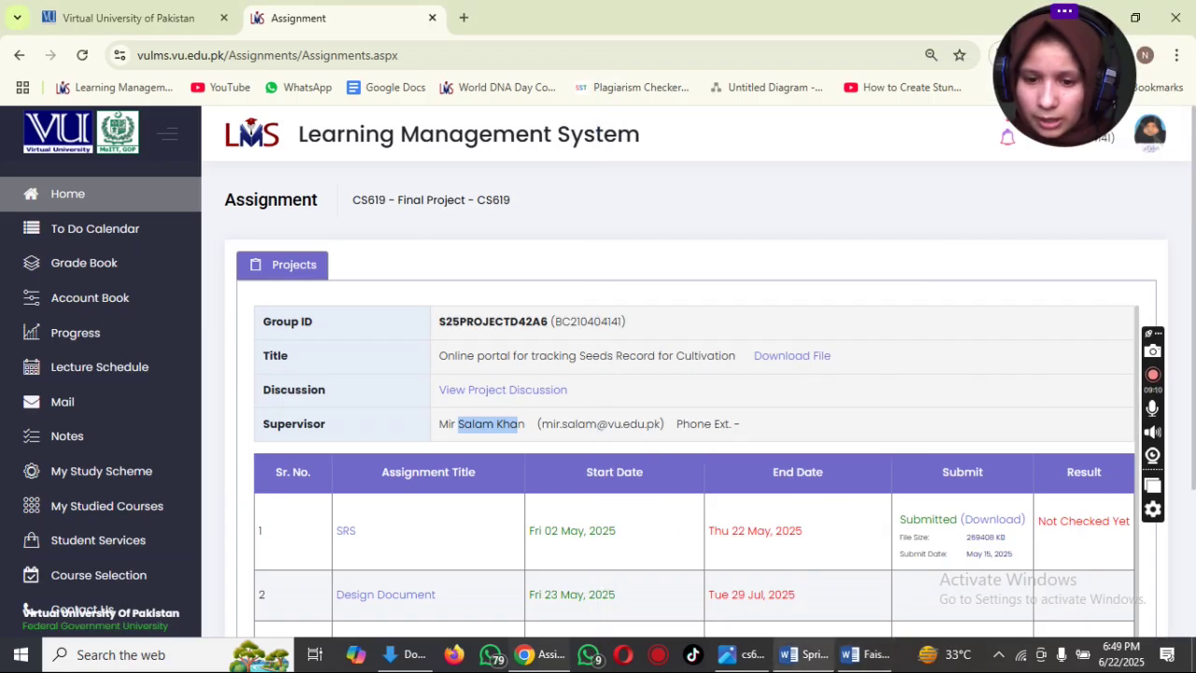
click(804, 654)
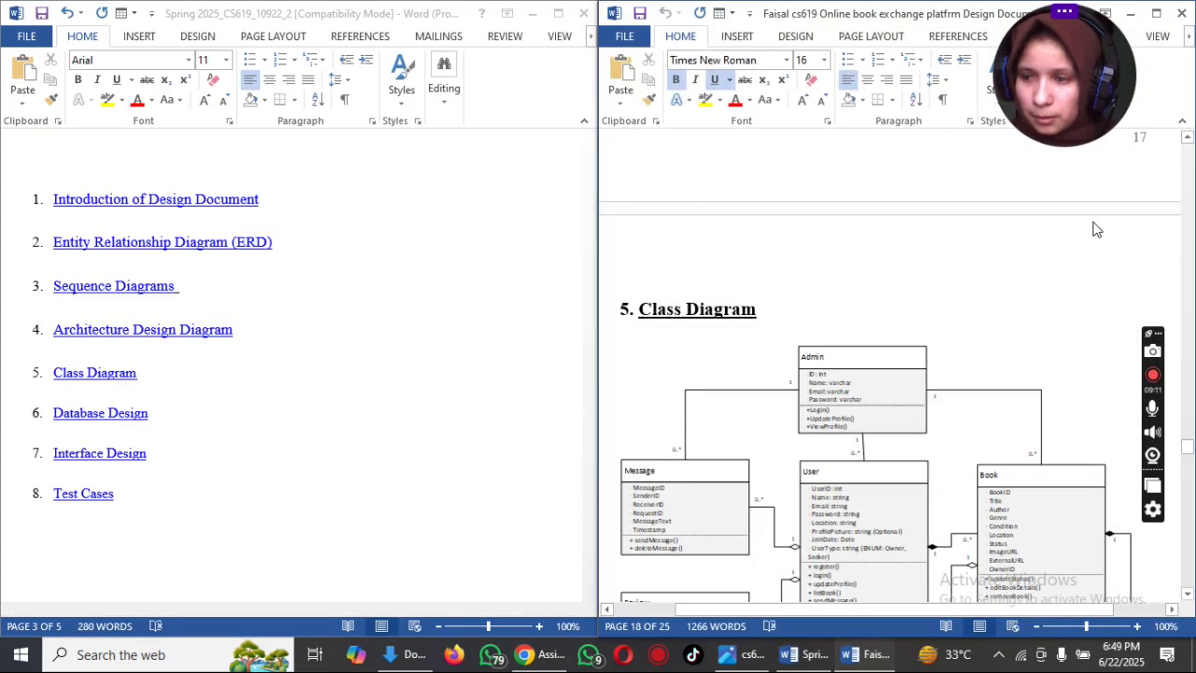
Examine the sample's Database Design tables and their relations, continuing to the Interface Design section.
scroll(1062, 301, down, 10)
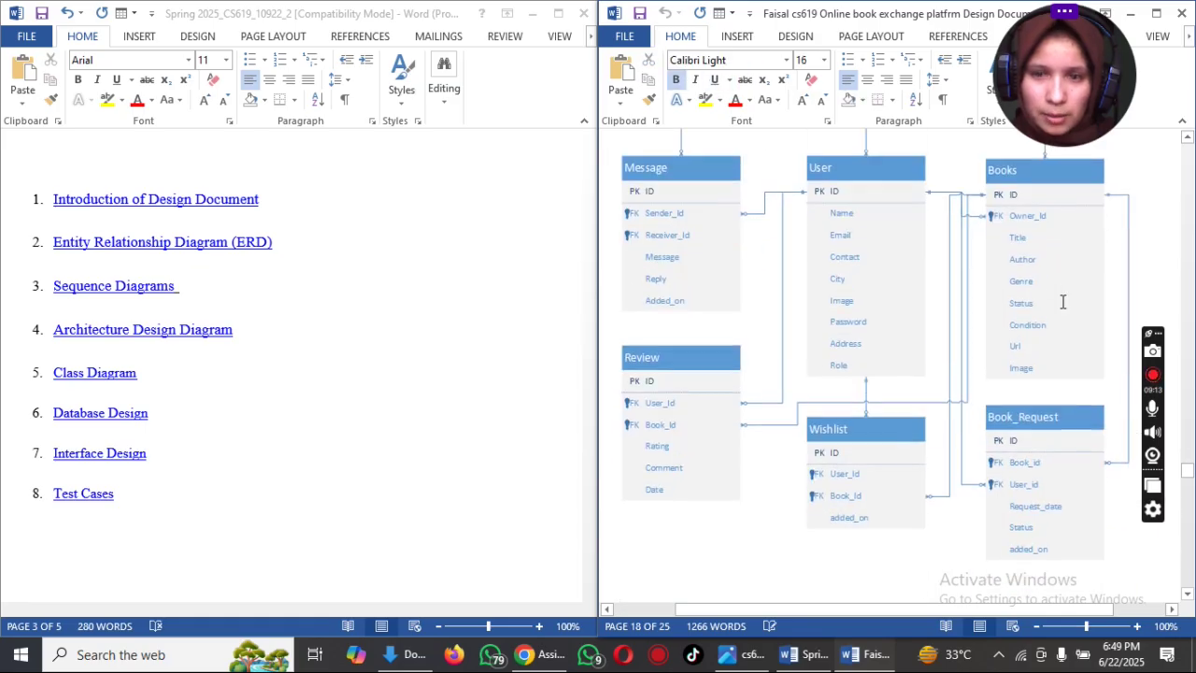
scroll(1062, 301, down, 10)
scroll(1062, 301, up, 5)
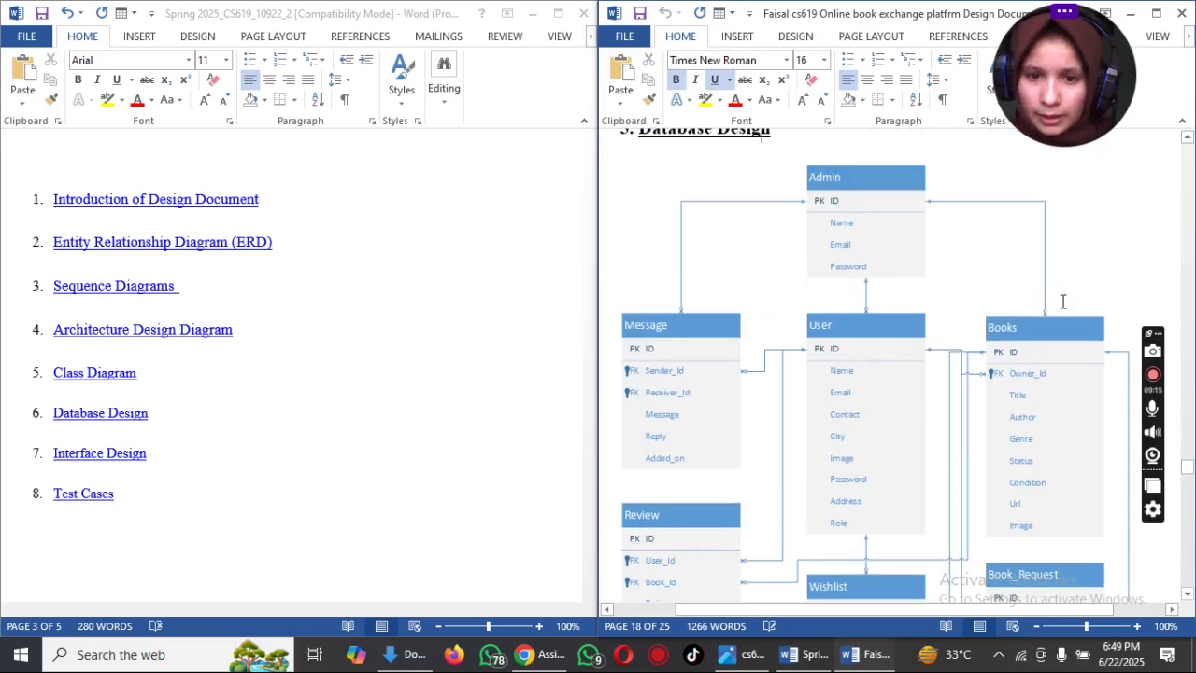
key(Down)
key(Down)
key(Down)
key(Down)
key(Down)
key(Down)
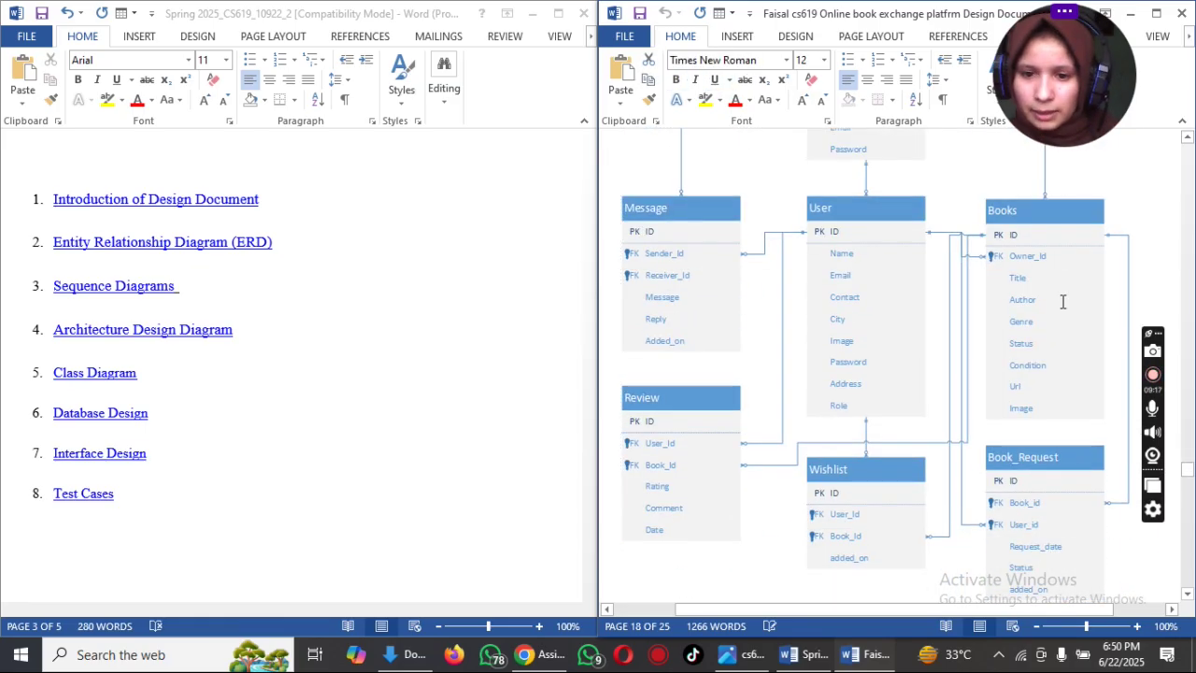
key(Down)
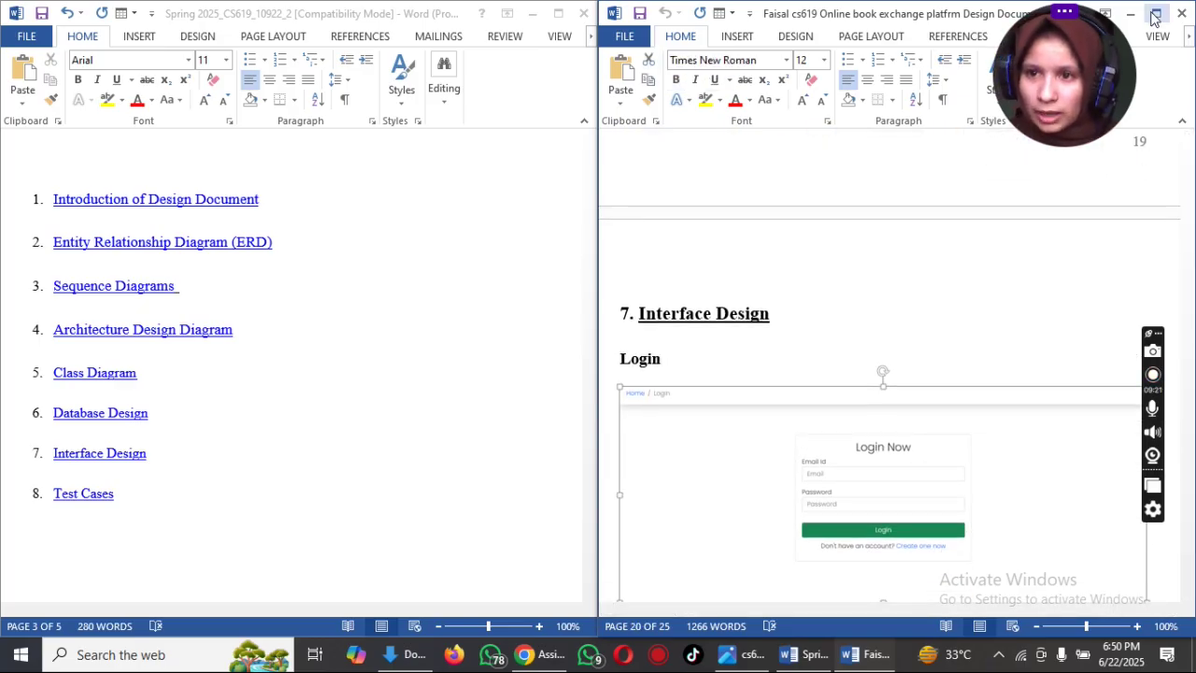
Maximize the sample document's window and examine the Login screen under Interface Design.
double_click(1098, 17)
click(1144, 261)
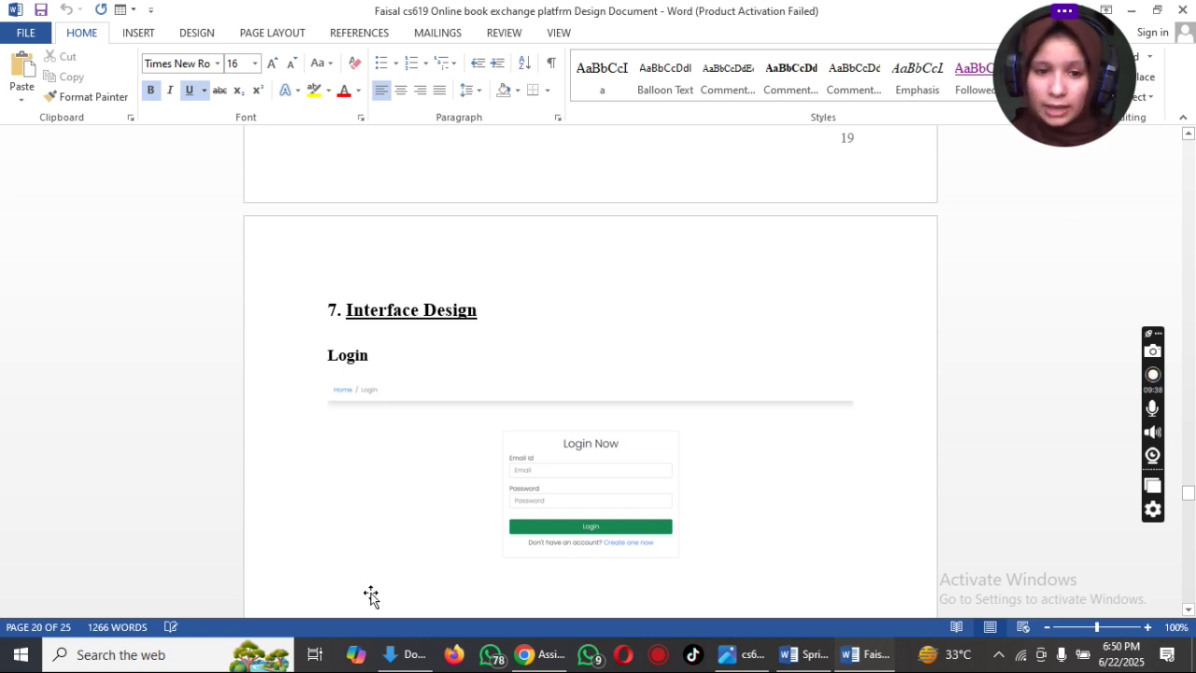
click(689, 488)
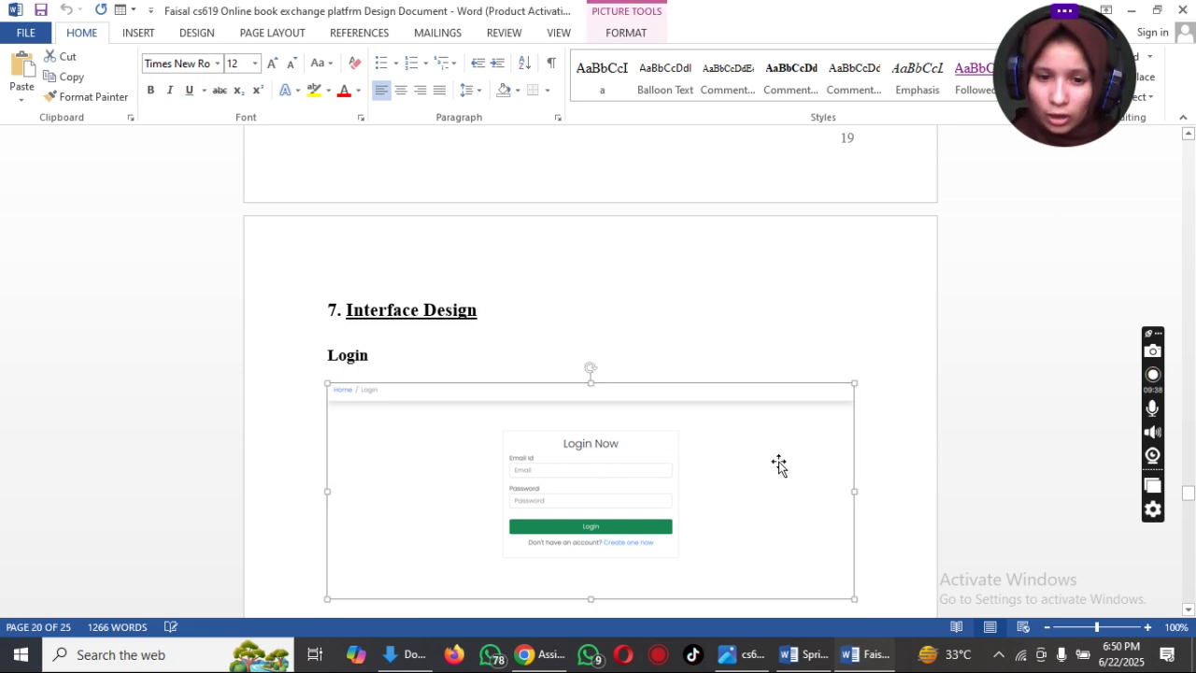
click(793, 329)
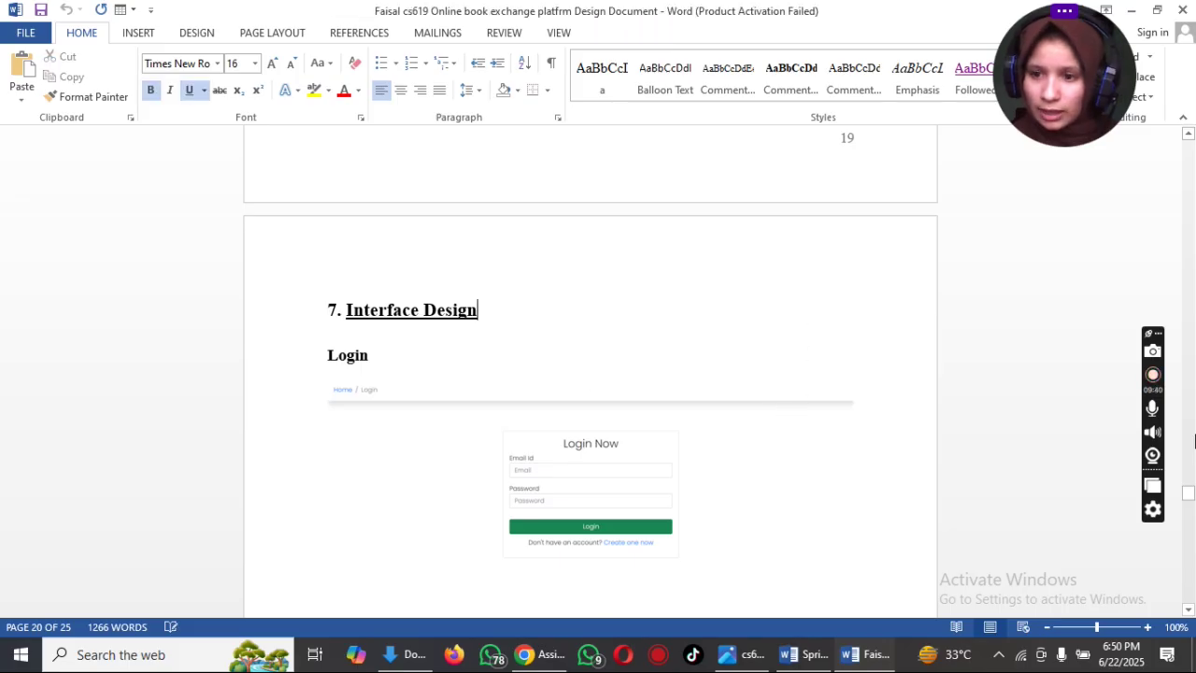
click(1189, 498)
click(1008, 396)
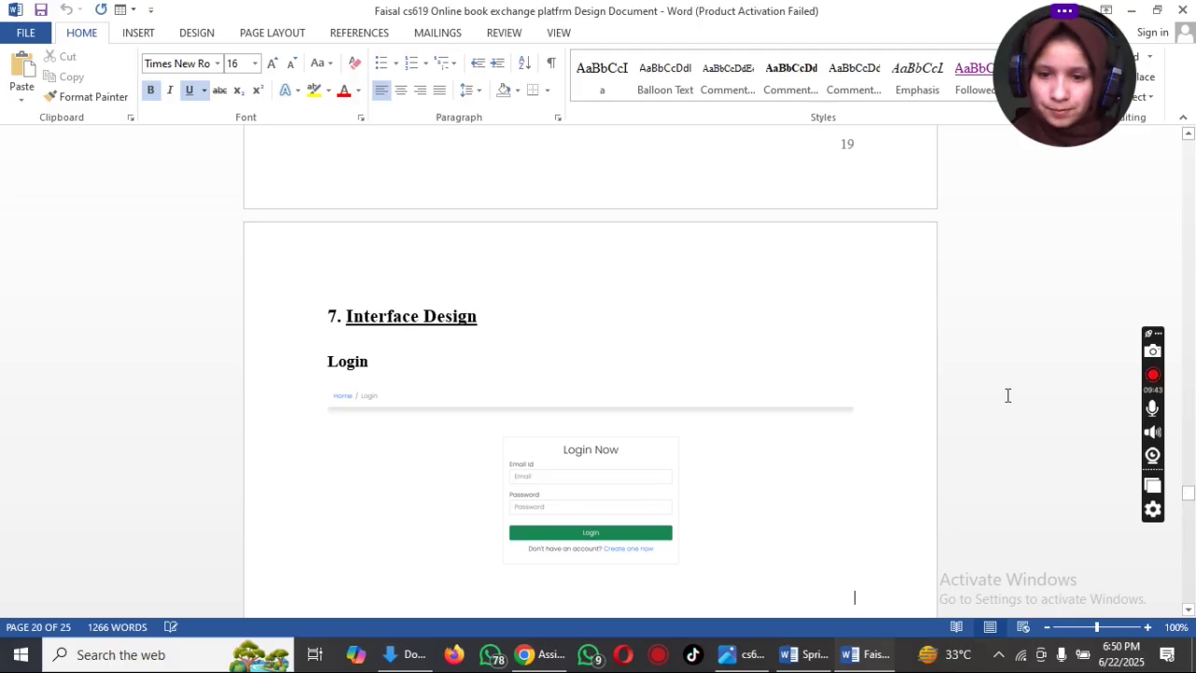
Examine the Register form screenshot that follows Login in the sample's Interface Design section.
key(Down)
key(Down)
key(Down)
key(Down)
key(Down)
key(Down)
key(Down)
key(Down)
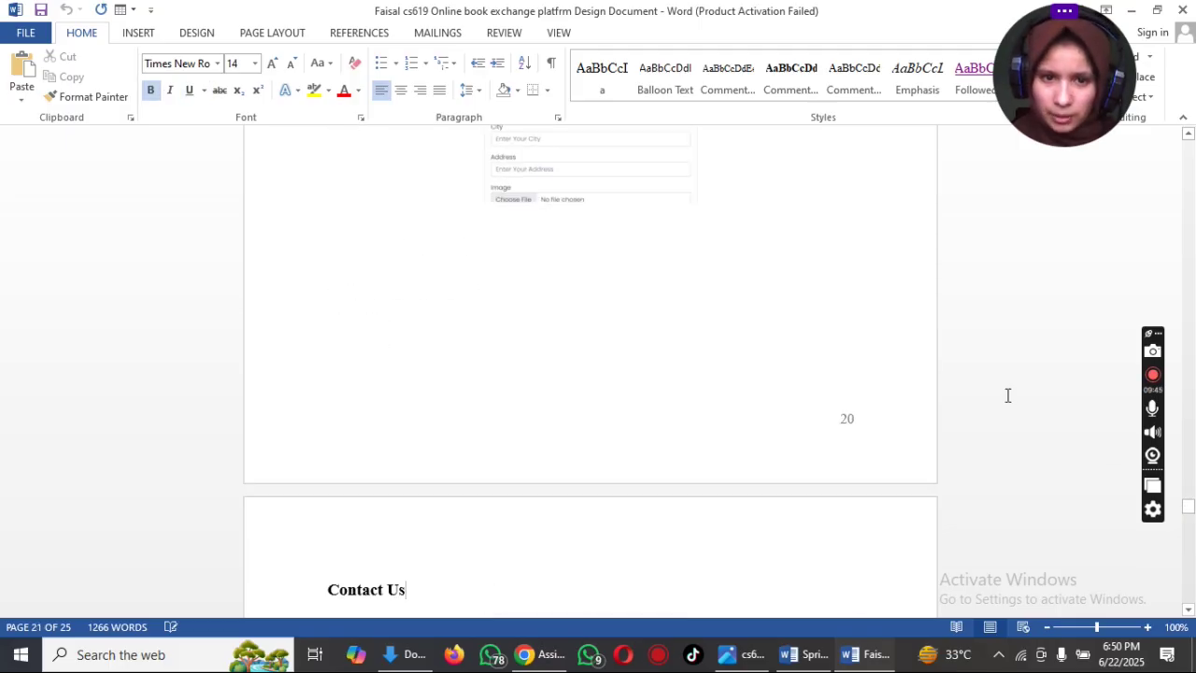
click(598, 147)
click(998, 358)
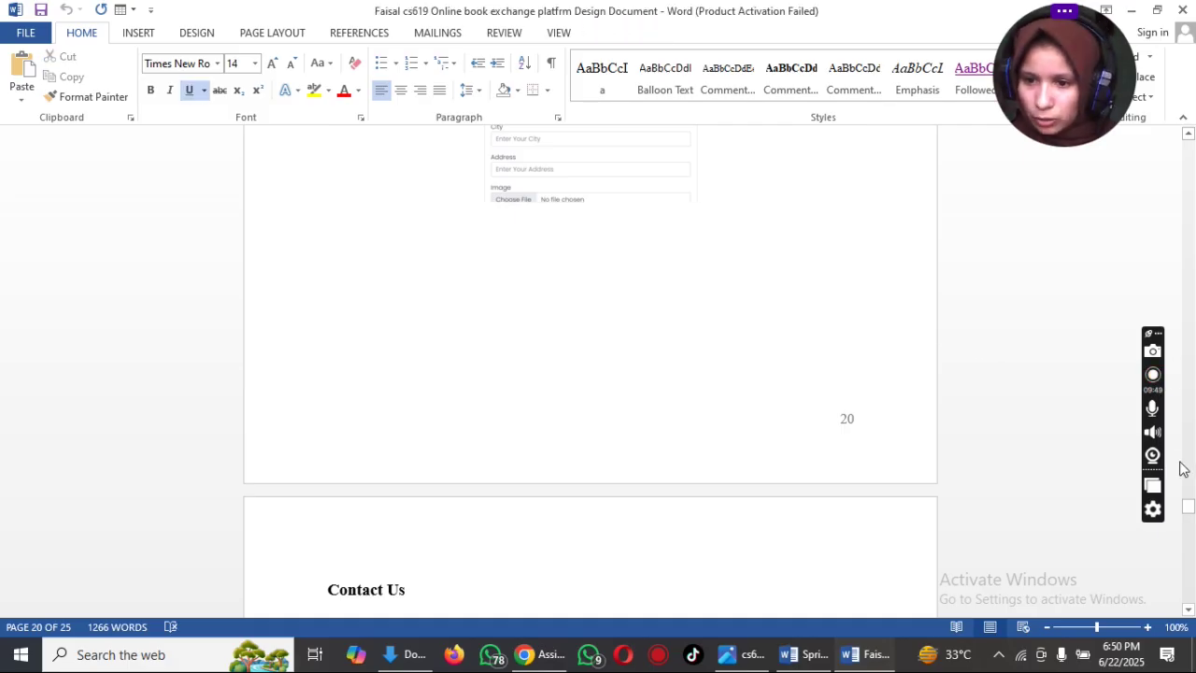
drag(1188, 505, 1188, 498)
click(623, 493)
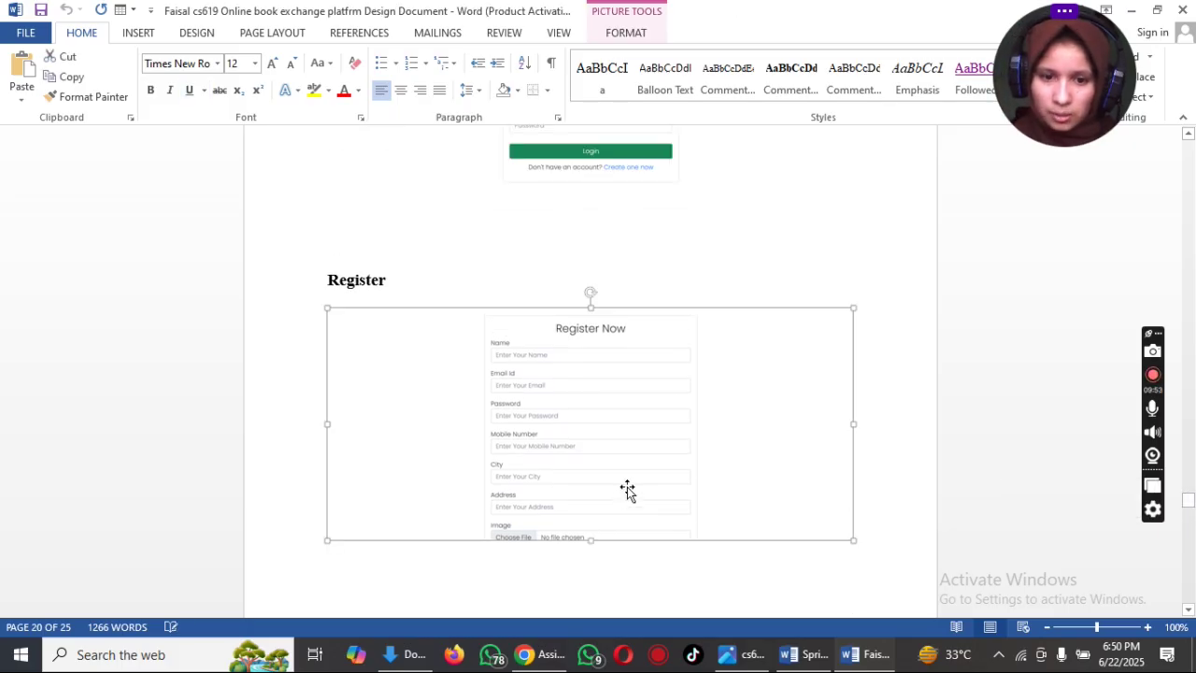
click(794, 246)
Examine the Contact Us form screenshot in the sample's Interface Design section.
key(Down)
key(Down)
key(Down)
key(Down)
key(Down)
key(Down)
key(Down)
key(Down)
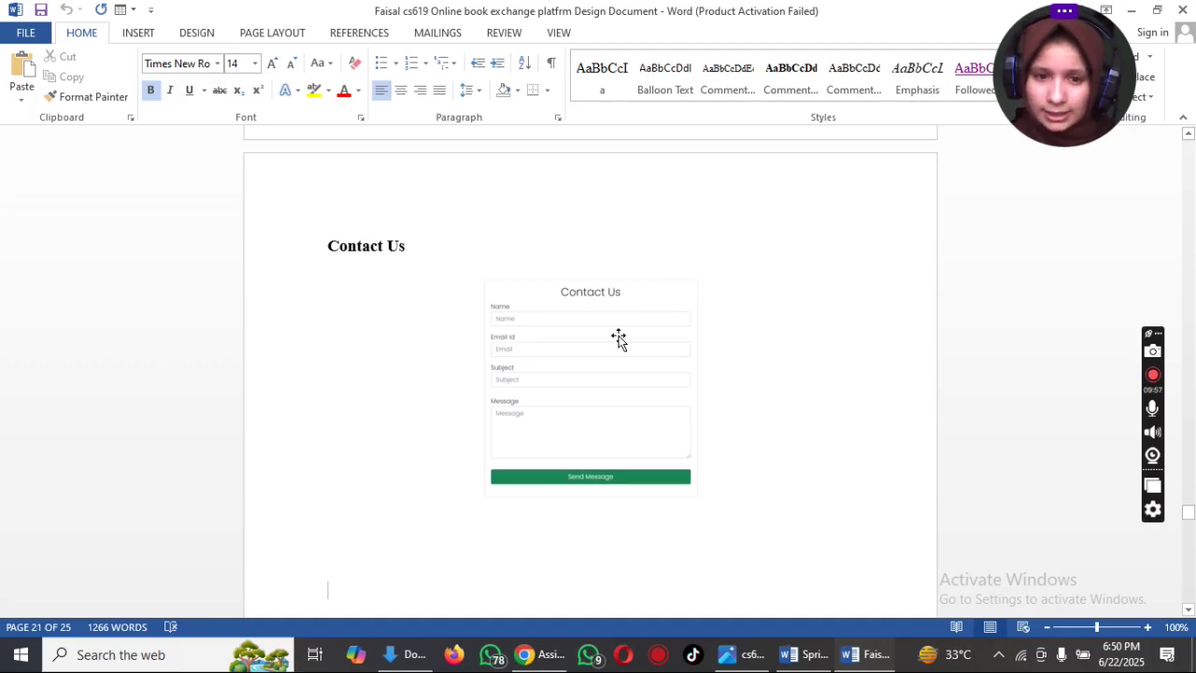
click(619, 339)
key(Down)
key(Down)
key(Down)
key(Down)
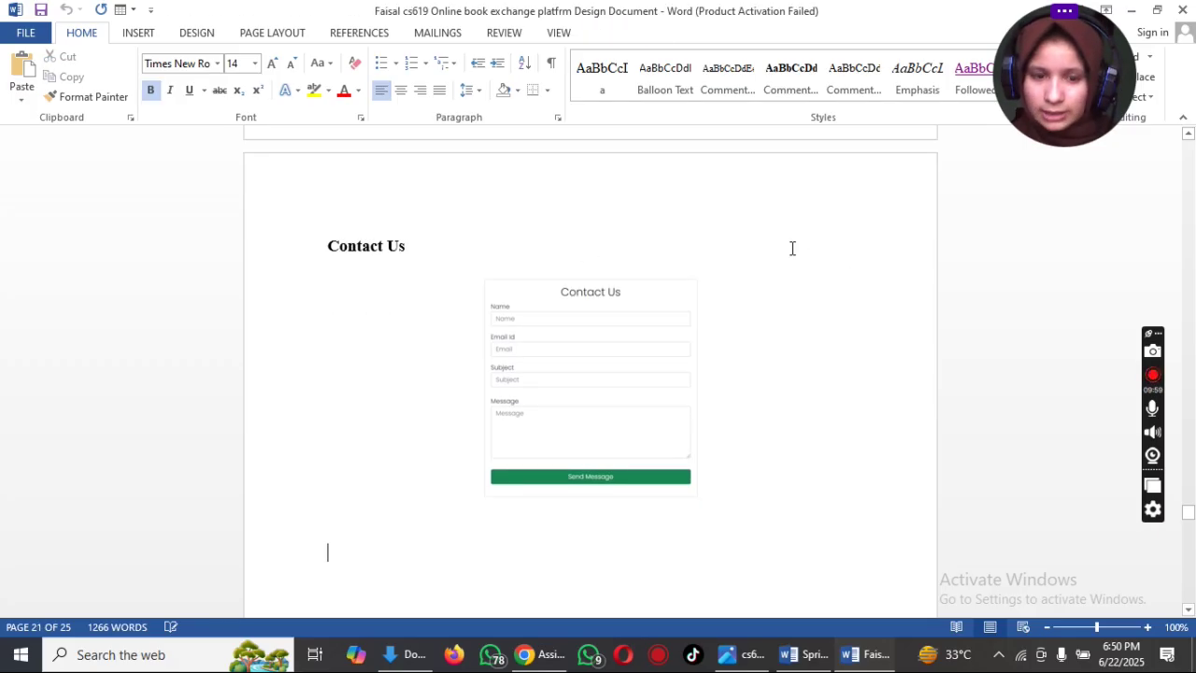
Review the sample's admin interface screenshots: Admin Login, Dashboard, Add Books and Manage User.
key(Down)
key(Down)
key(Up)
key(Up)
key(Up)
key(Up)
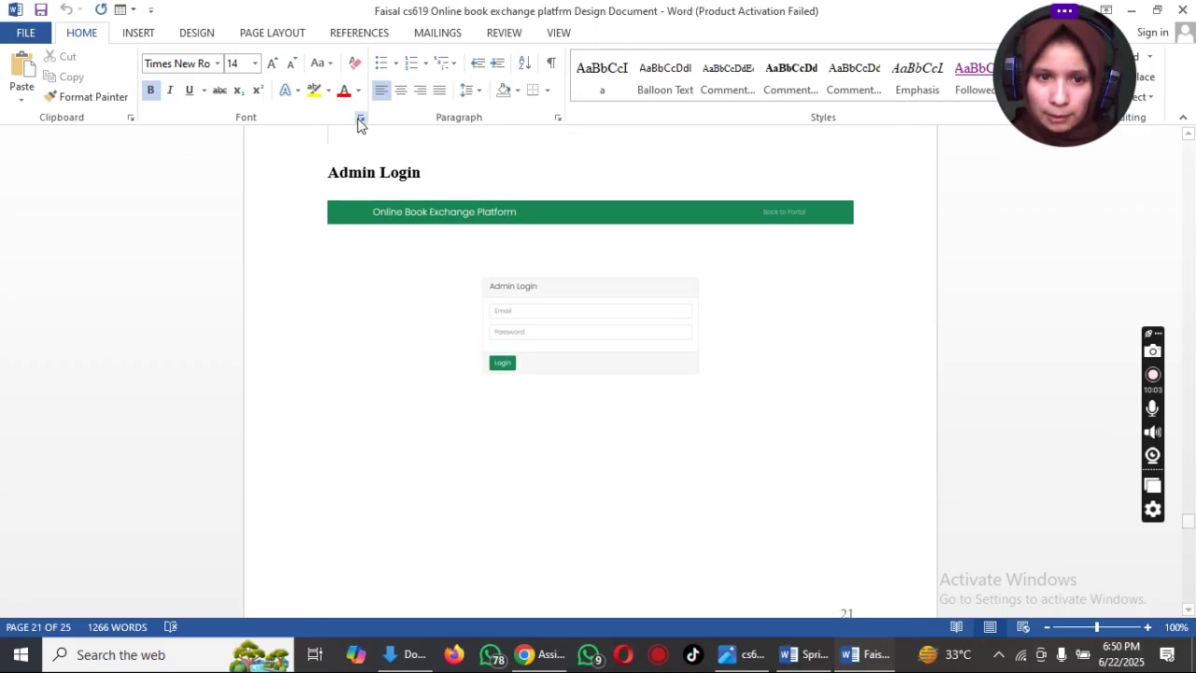
click(498, 234)
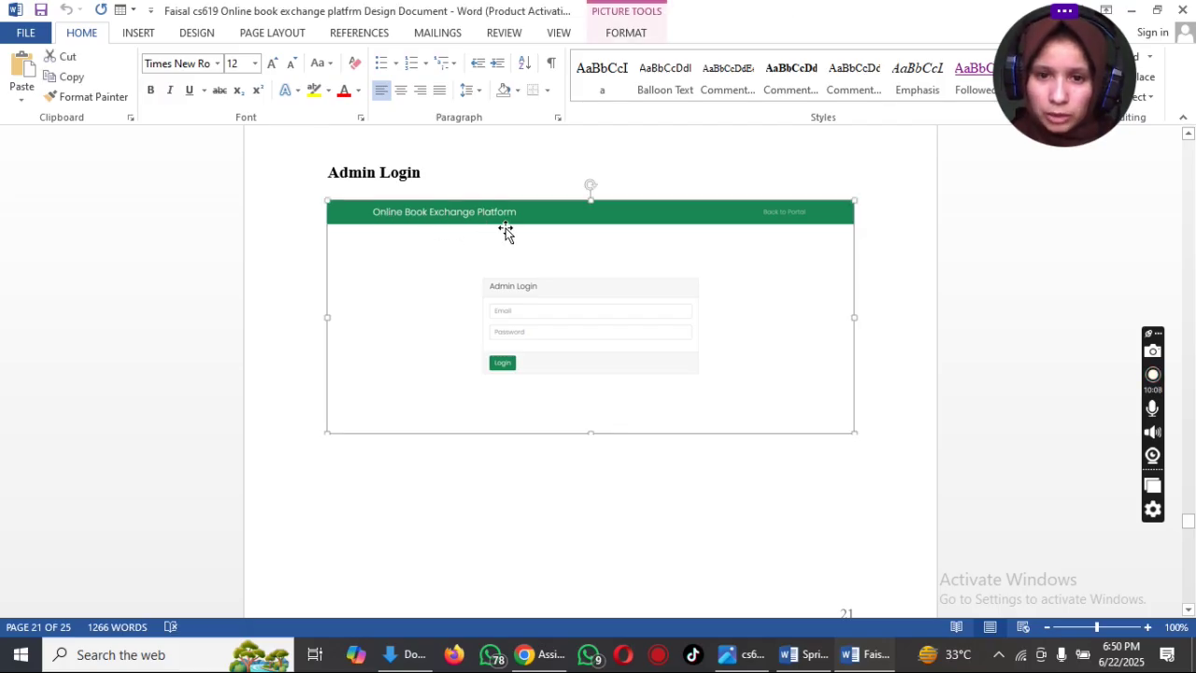
click(518, 176)
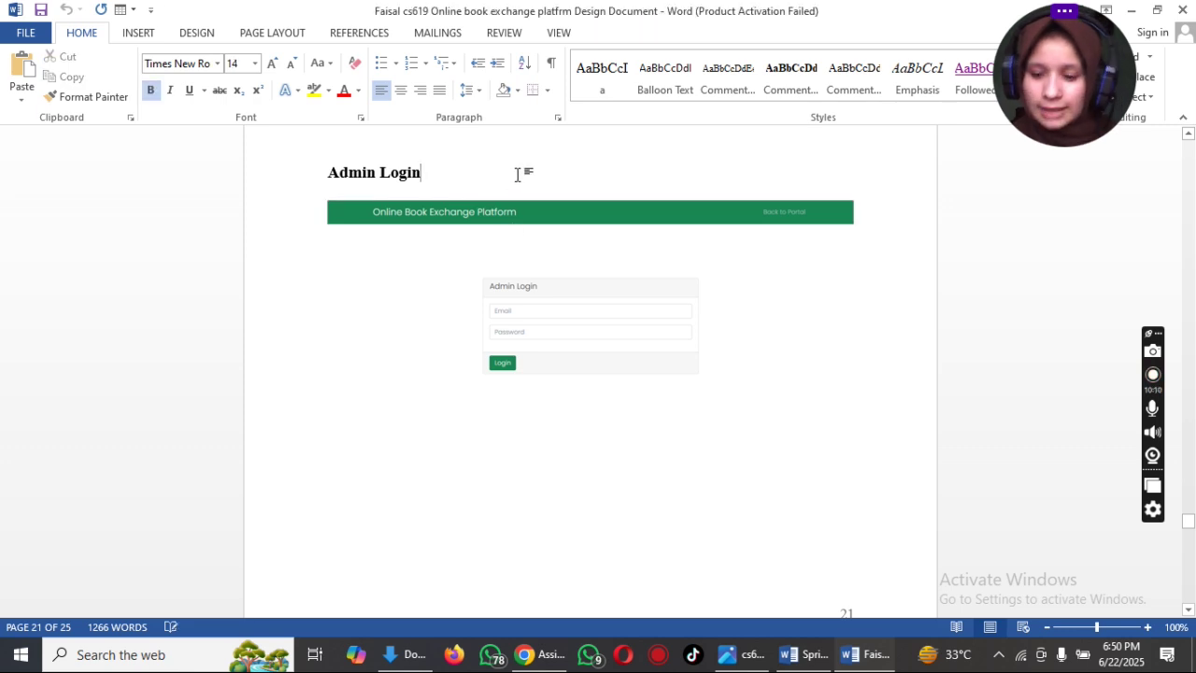
key(Down)
key(Down)
key(Down)
key(Down)
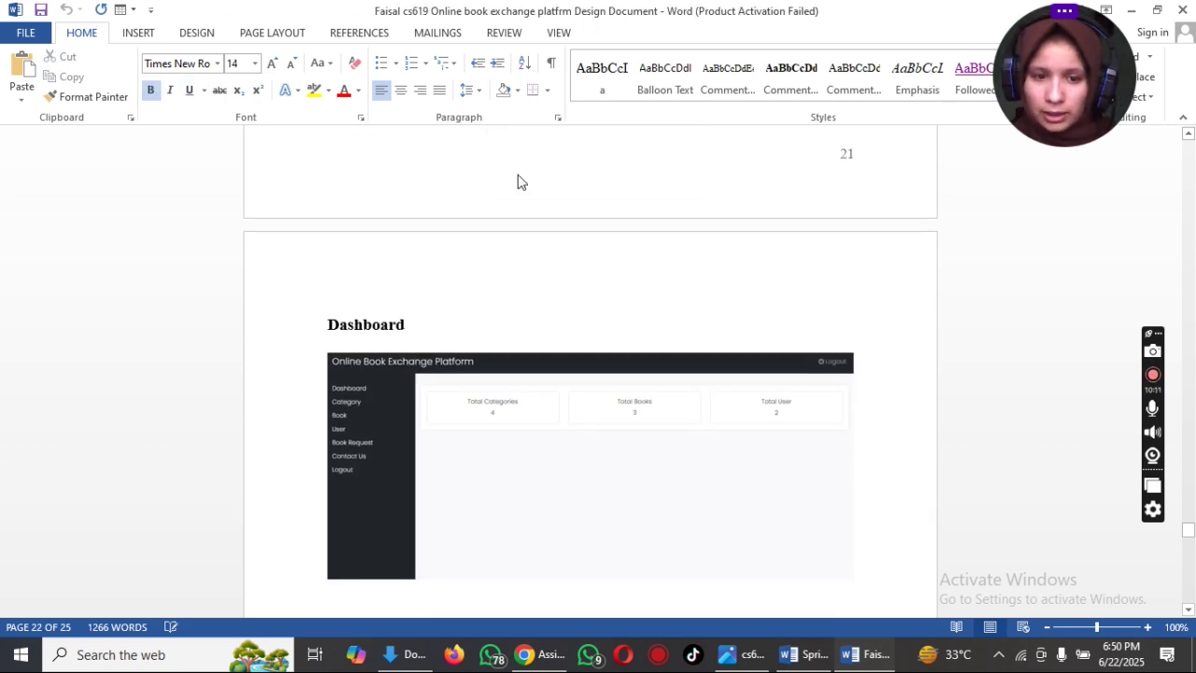
key(Down)
key(Down)
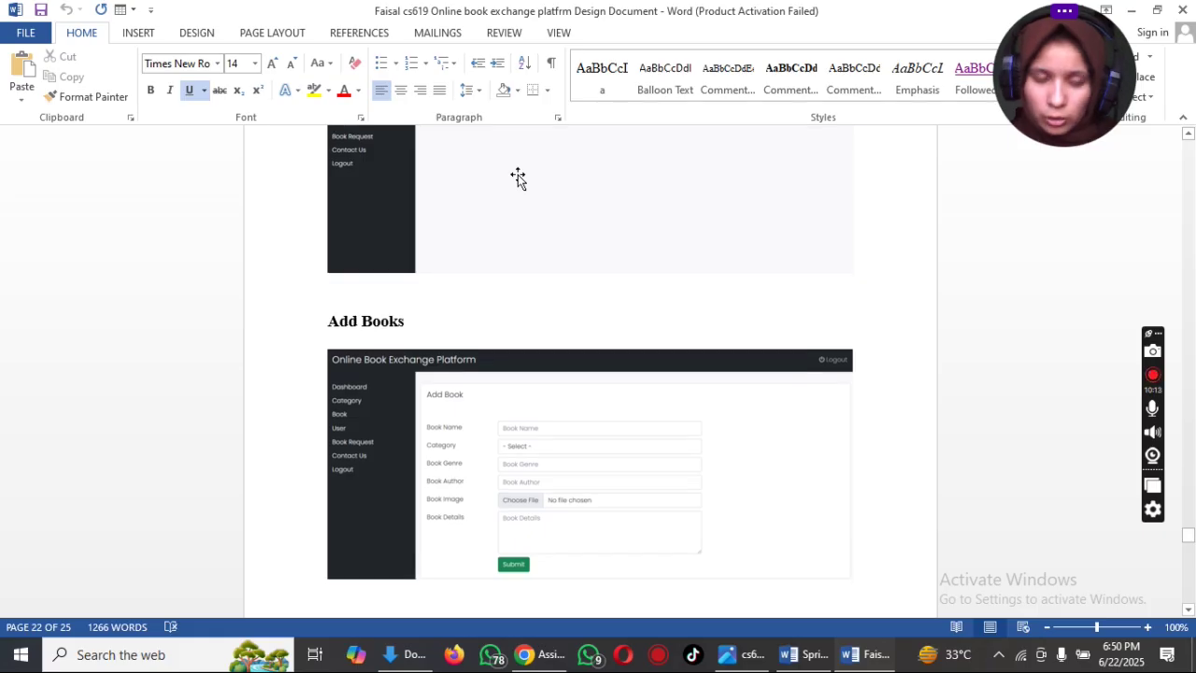
key(Down)
key(Down)
key(Down)
key(Down)
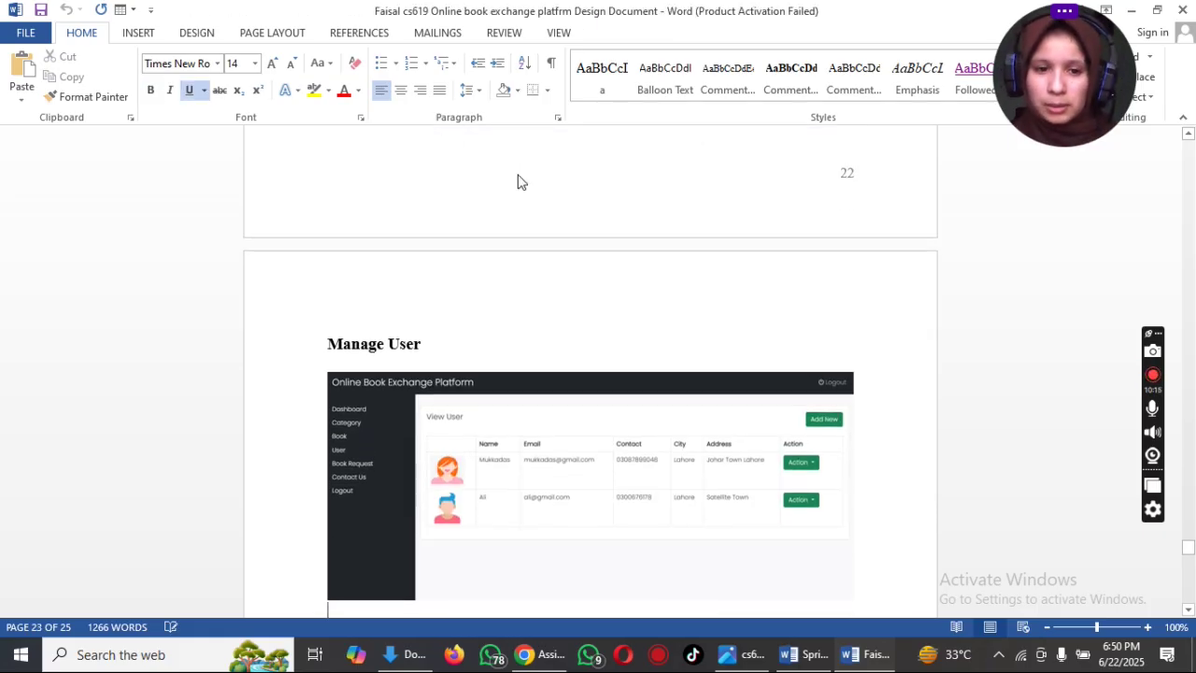
Find the sample's Test Cases section and read through its table of test case titles, actions, conditions and results.
key(Down)
key(Down)
key(Down)
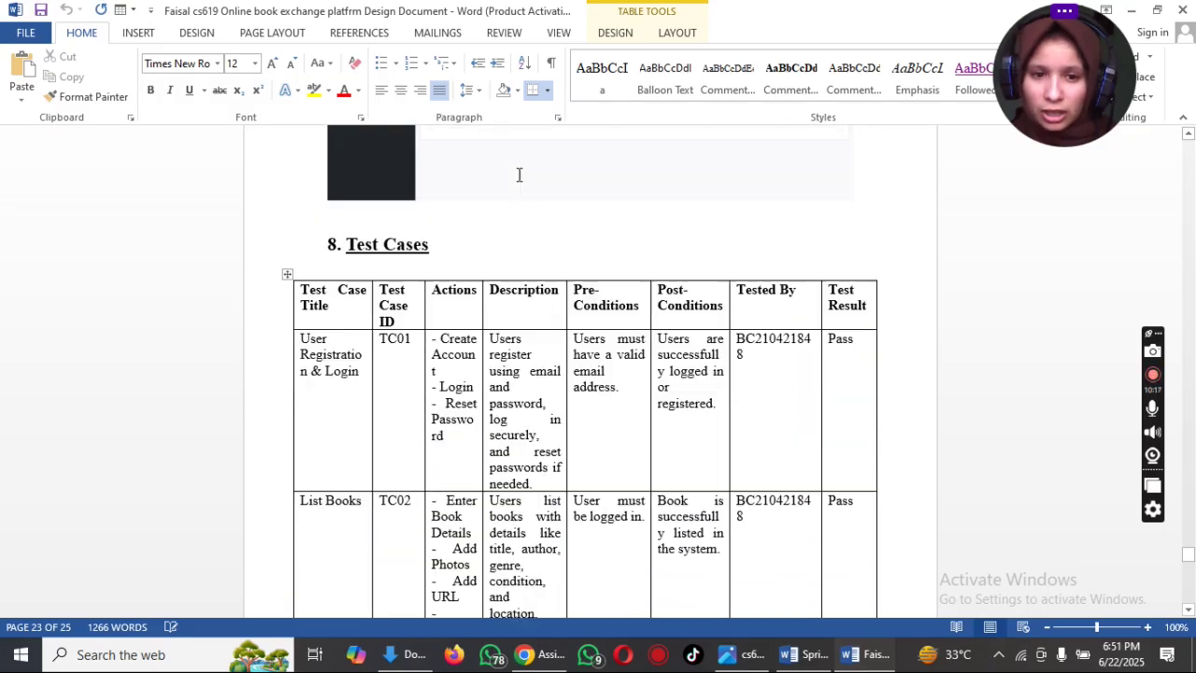
key(Down)
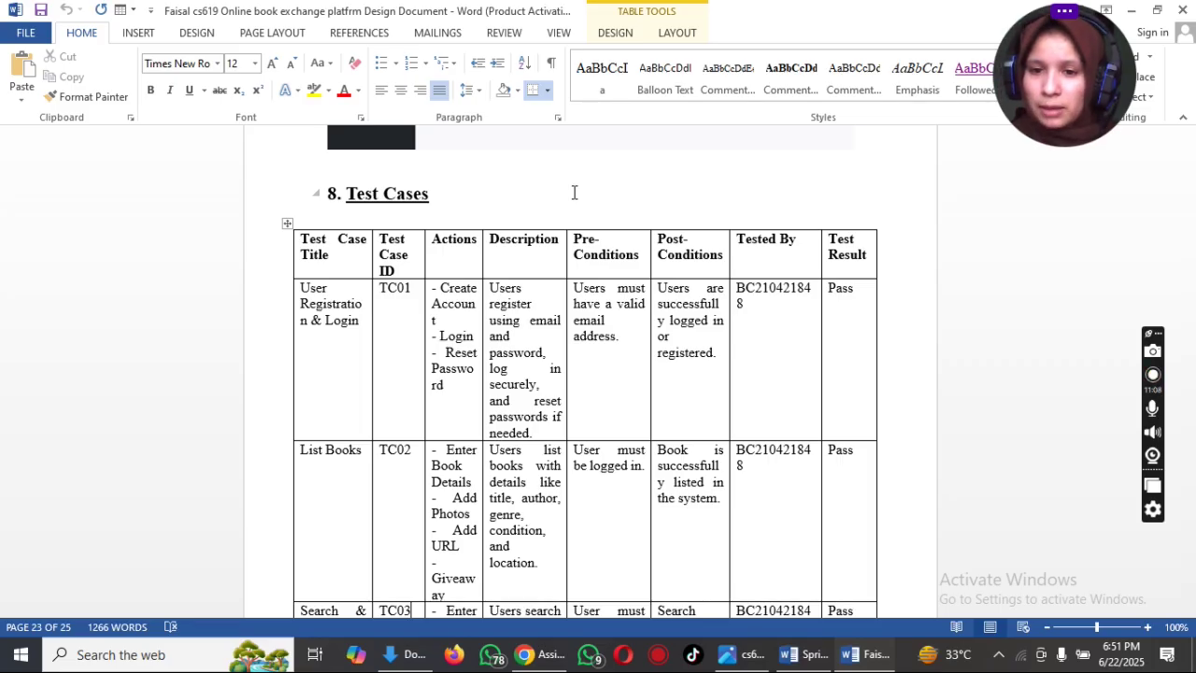
click(959, 264)
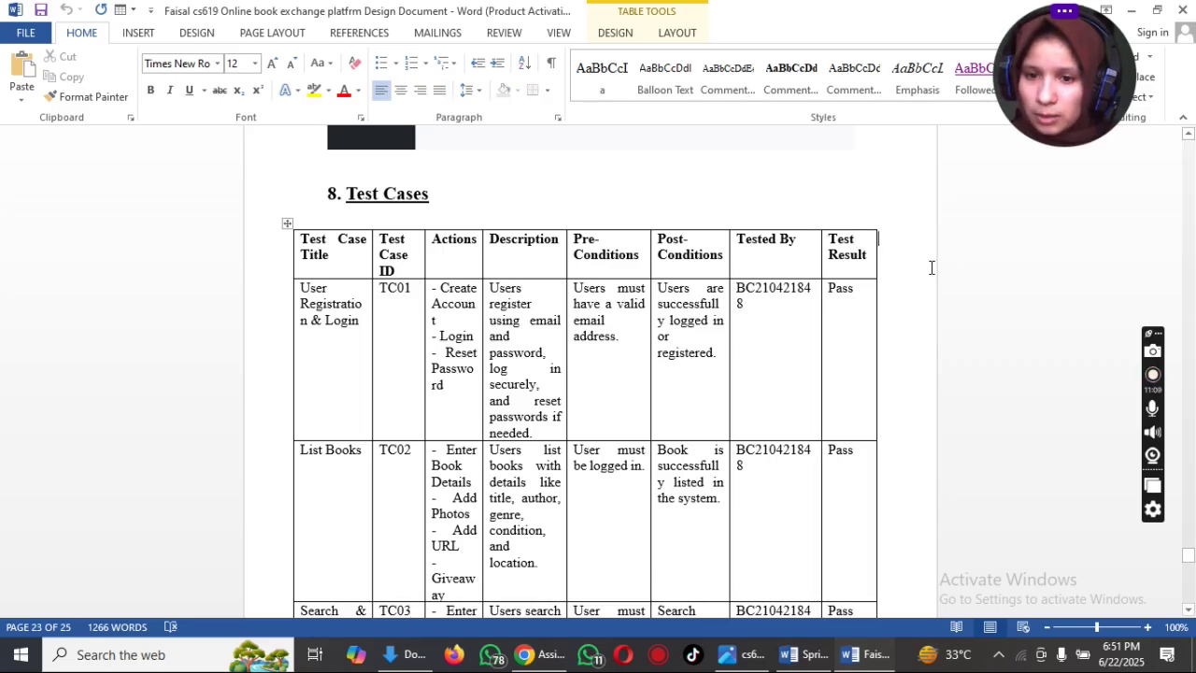
scroll(931, 271, down, 15)
scroll(931, 272, down, 5)
click(930, 268)
scroll(930, 268, up, 5)
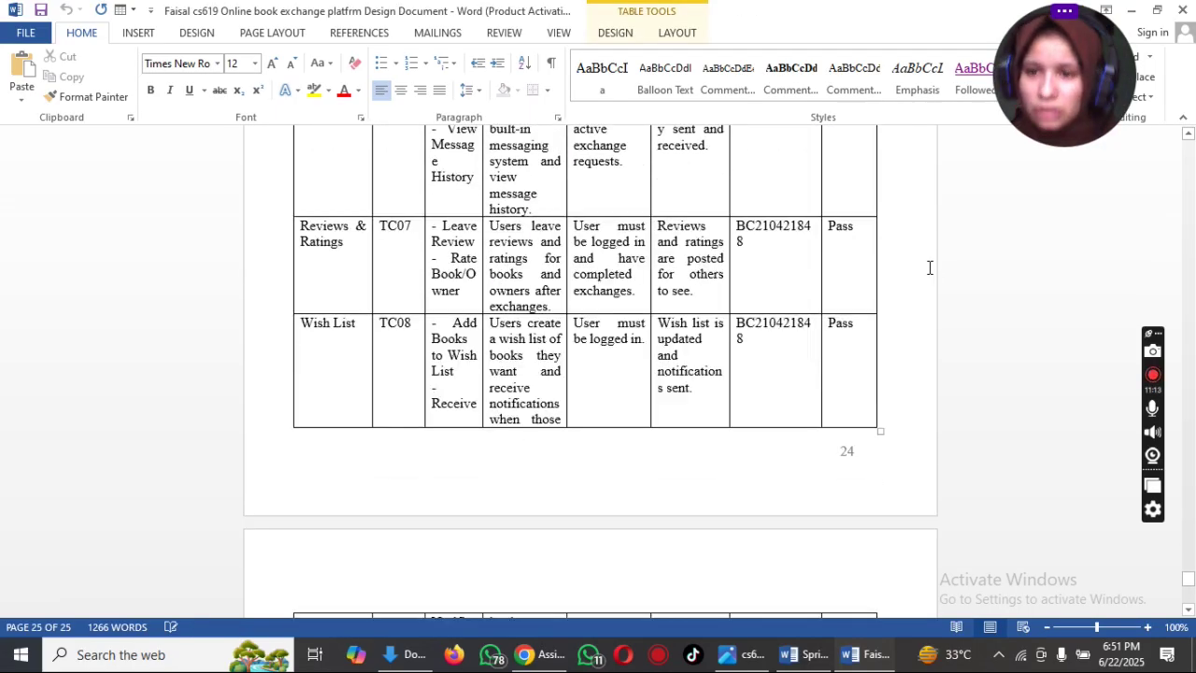
click(930, 268)
scroll(929, 268, up, 10)
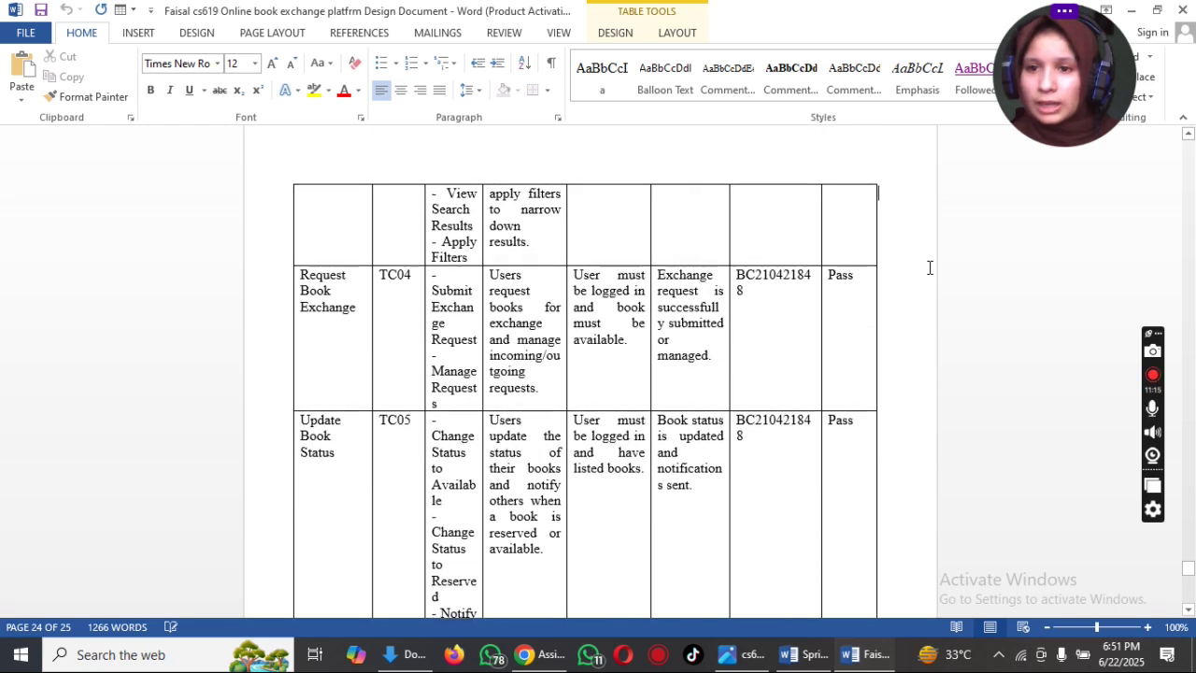
Look back at the sample's Manage User and Dashboard screenshots that come before the Test Cases section.
click(930, 269)
scroll(930, 268, up, 15)
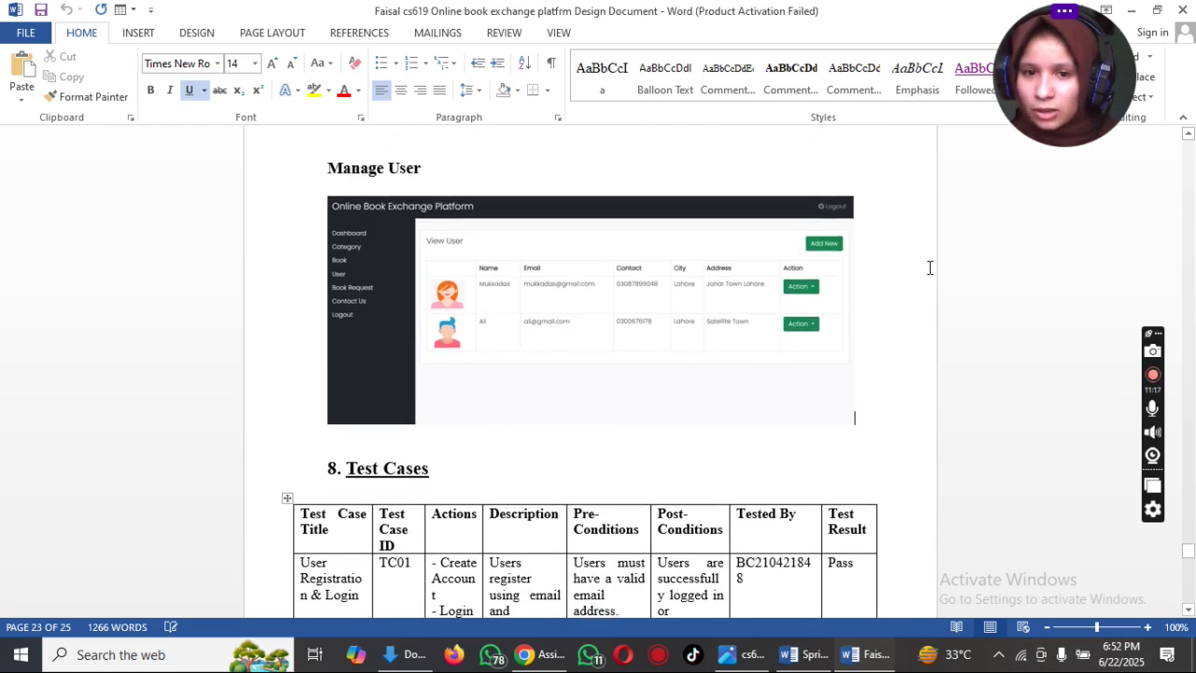
click(930, 268)
scroll(929, 269, down, 15)
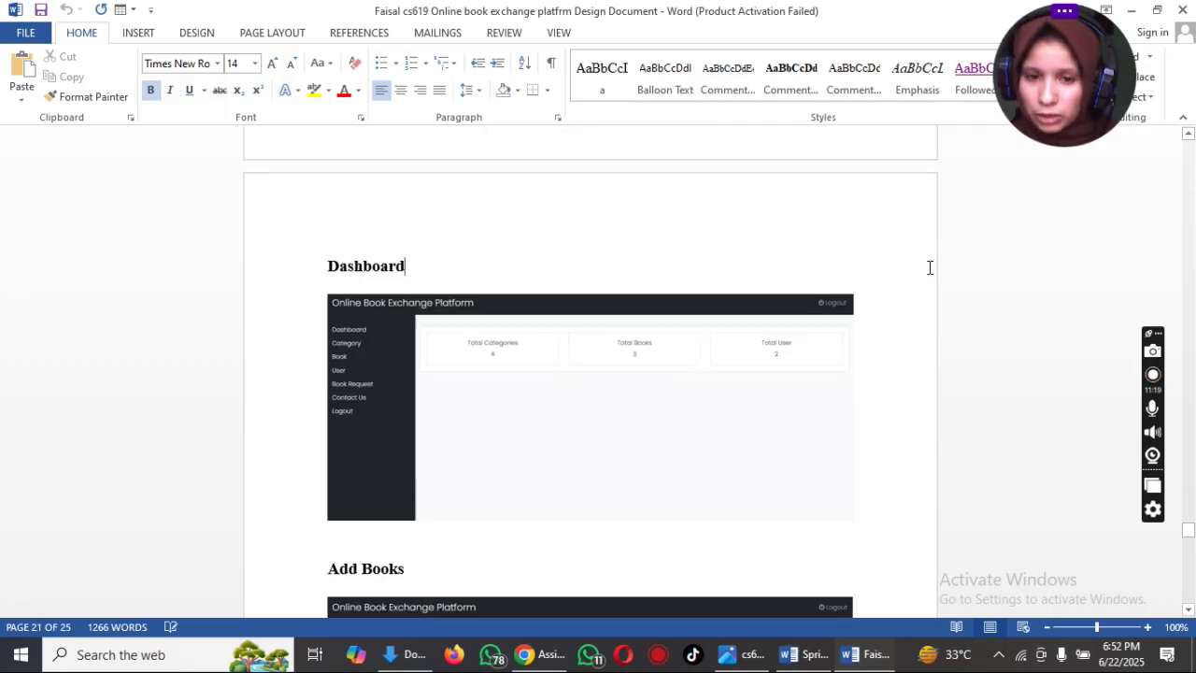
Return to the sample's test cases table and read its remaining rows: Messaging, Reviews & Ratings and Wish List.
click(931, 275)
scroll(930, 275, down, 15)
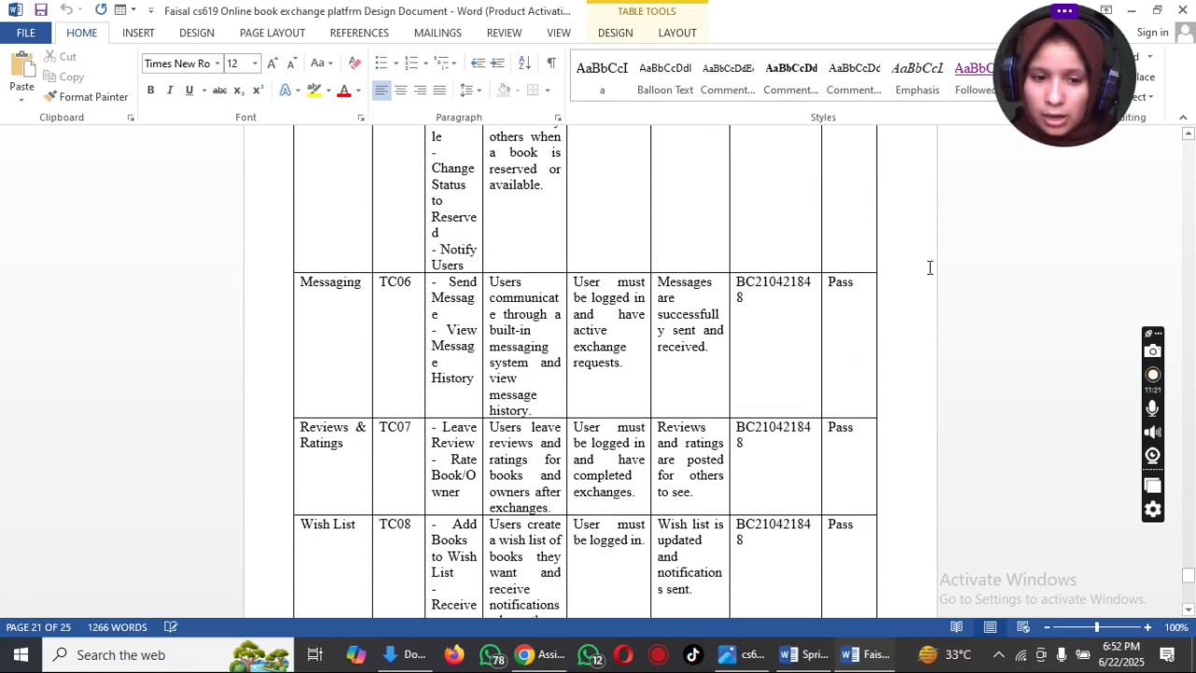
scroll(930, 271, up, 6)
click(930, 268)
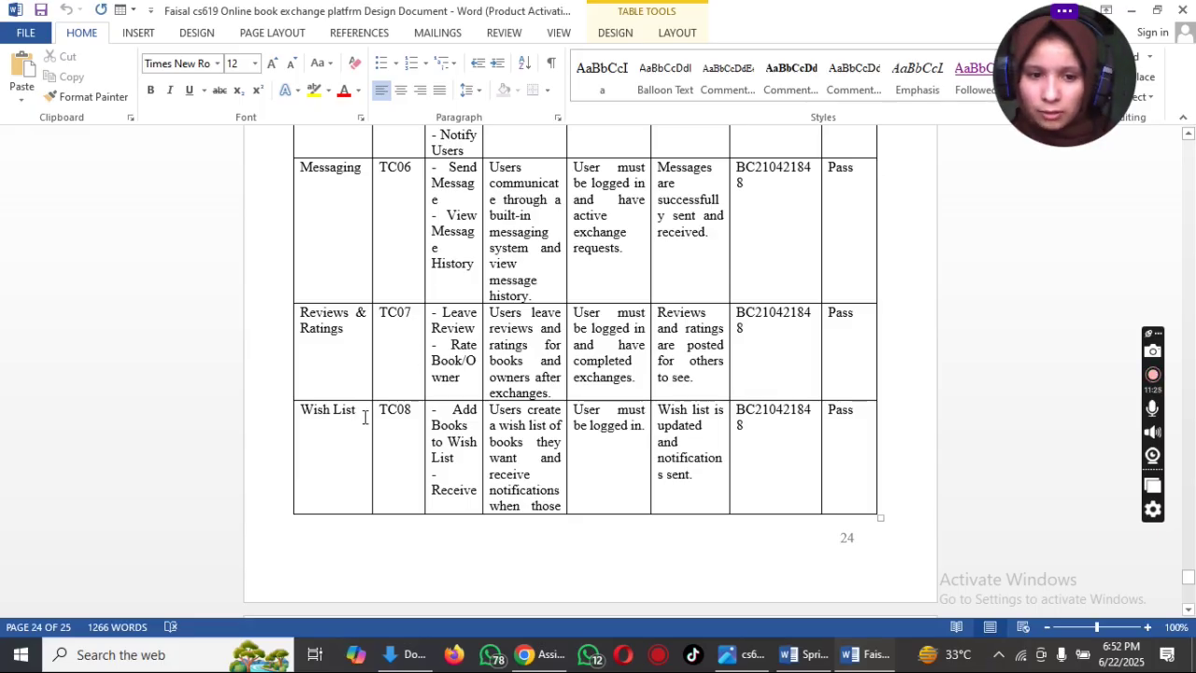
drag(362, 416, 317, 418)
click(236, 409)
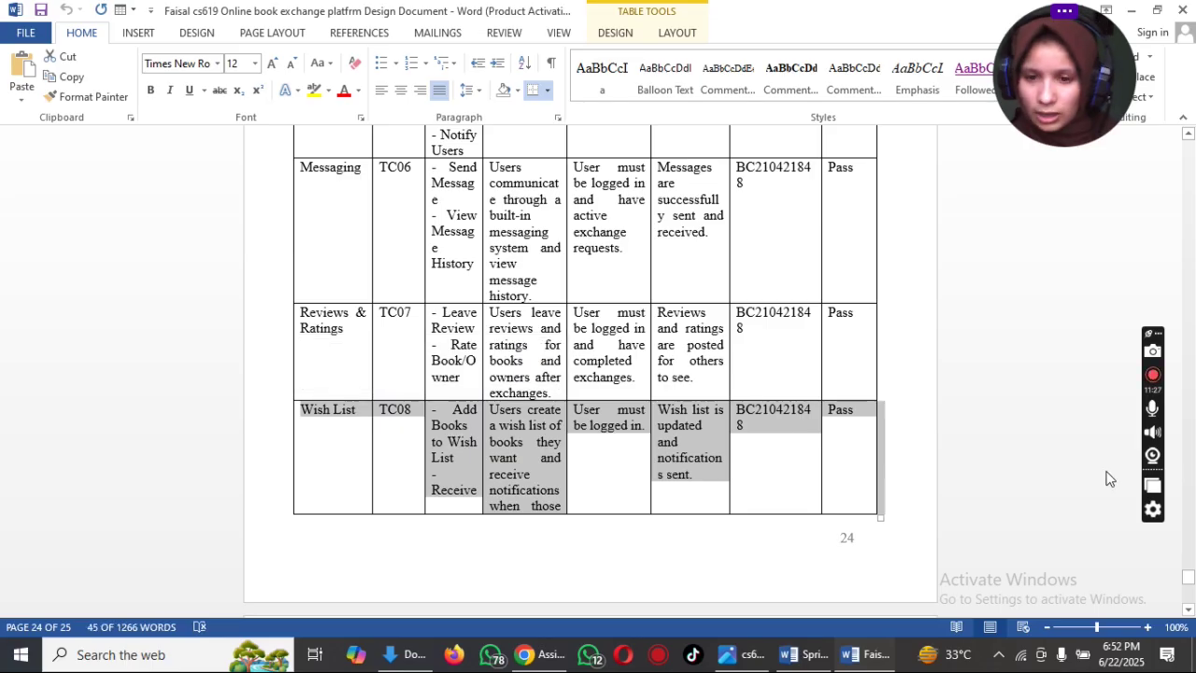
scroll(1050, 445, down, 2)
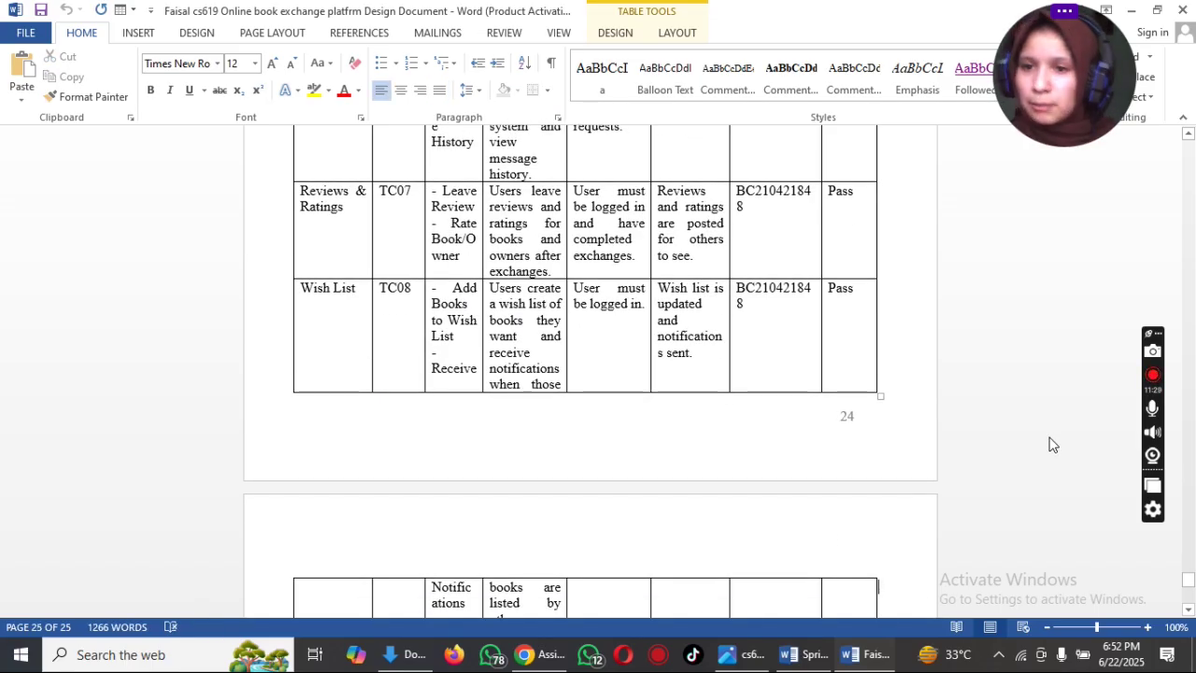